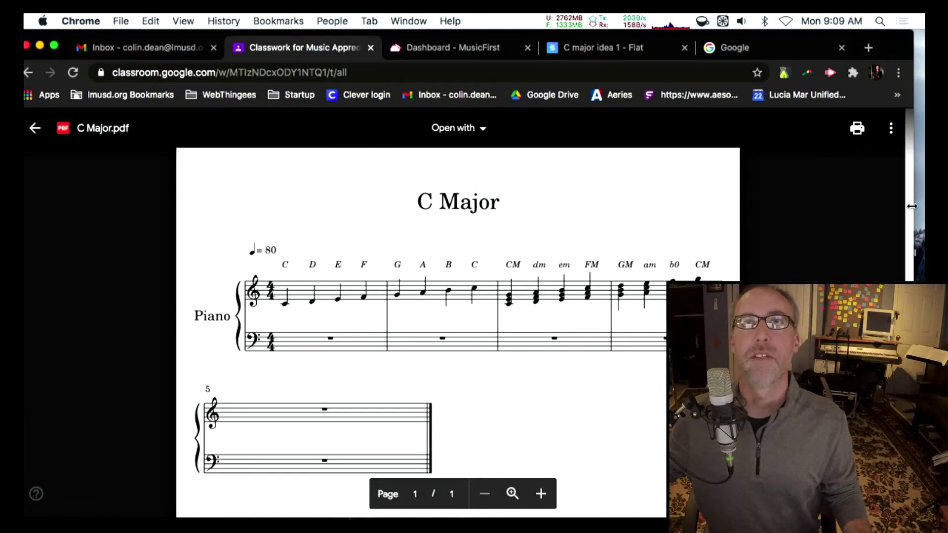
- Narrow the Chrome window and bring up the C major idea 1 score in Flat
left_click_drag(911, 206, 753, 212)
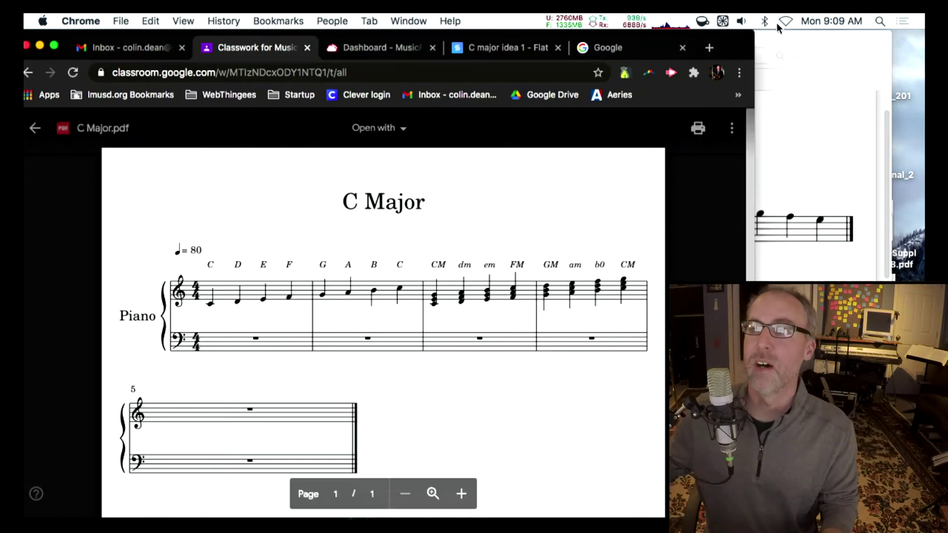
left_click(493, 47)
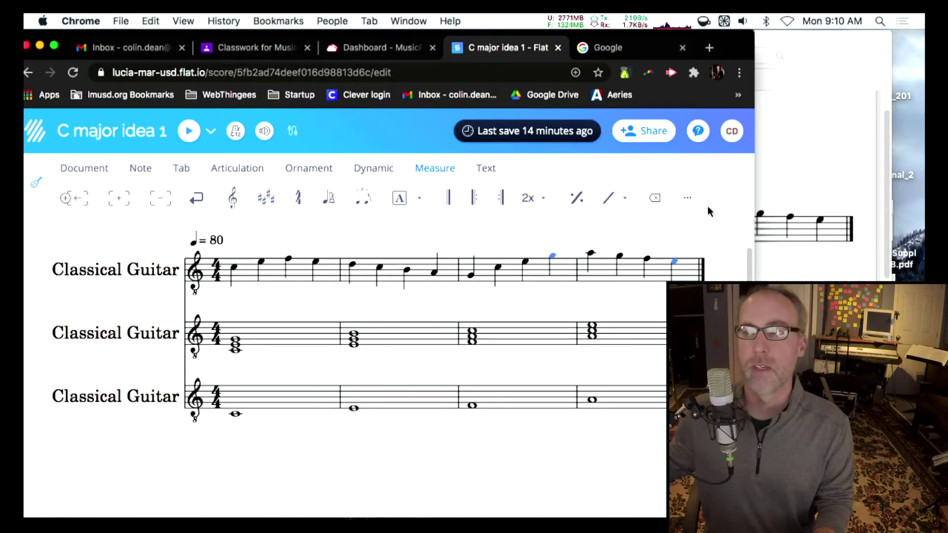
- Bring the annotated C major idea 1 PDF to the front in Preview and move it left
left_click(806, 39)
left_click_drag(805, 39, 611, 46)
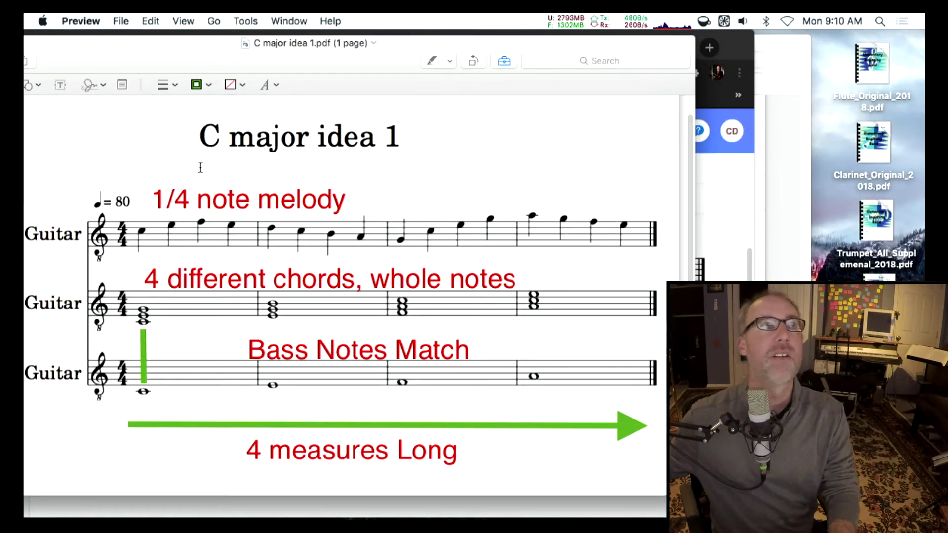
- Reposition and enlarge the Preview window, then minimize the C major idea 1 PDF
left_click_drag(147, 53, 126, 73)
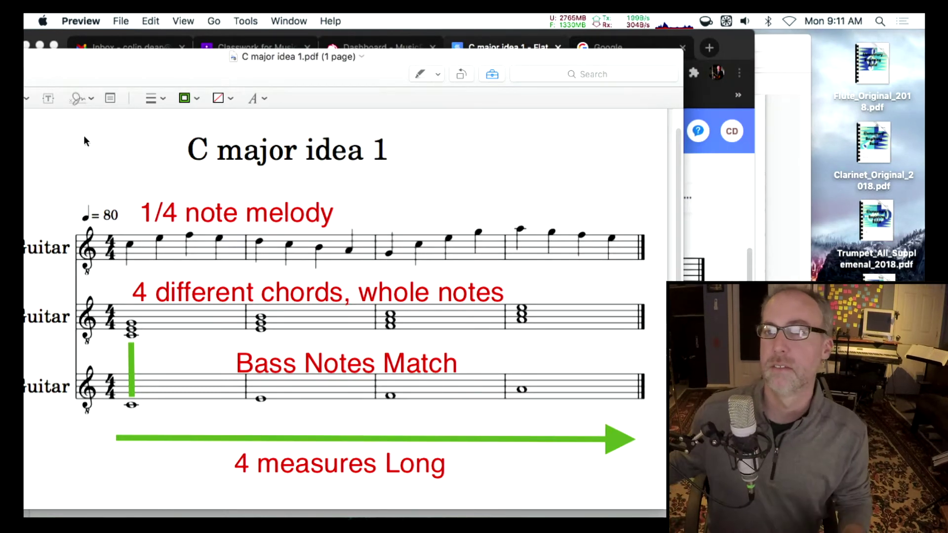
left_click_drag(150, 70, 146, 58)
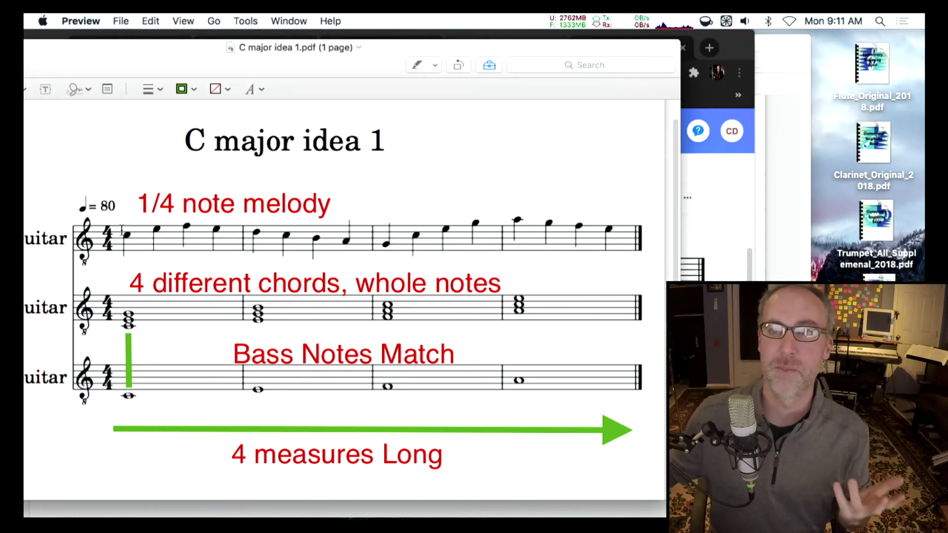
double_click(159, 47)
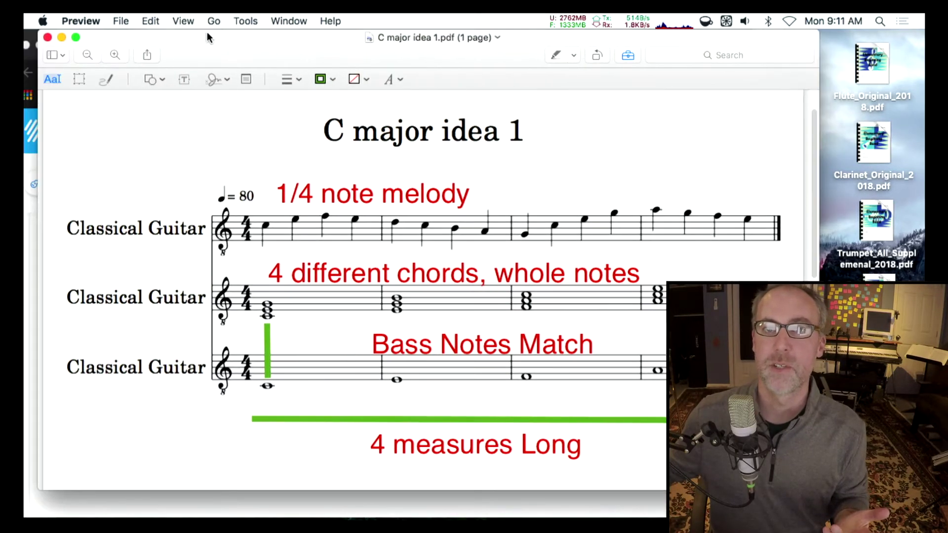
left_click(60, 38)
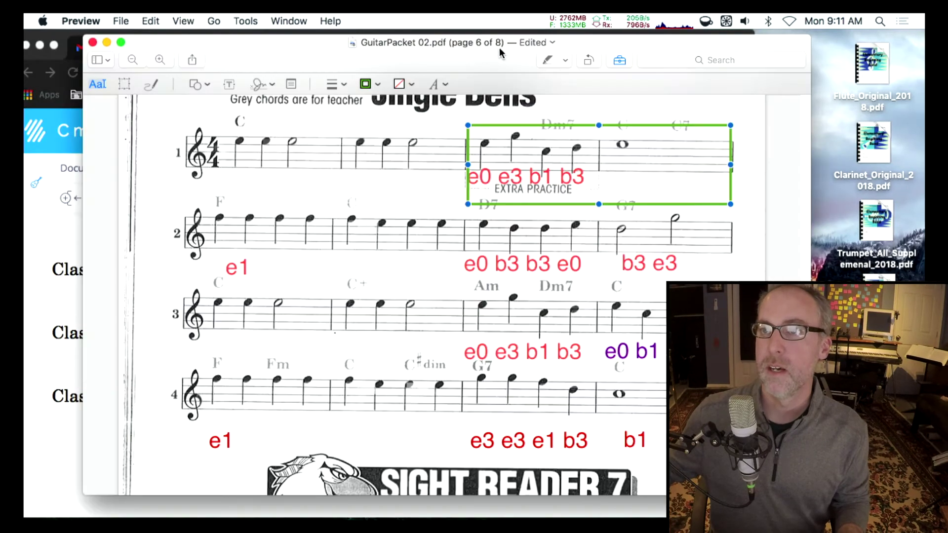
- Minimize the GuitarPacket 02 PDF and close the old C major idea 1 score tab
left_click(106, 44)
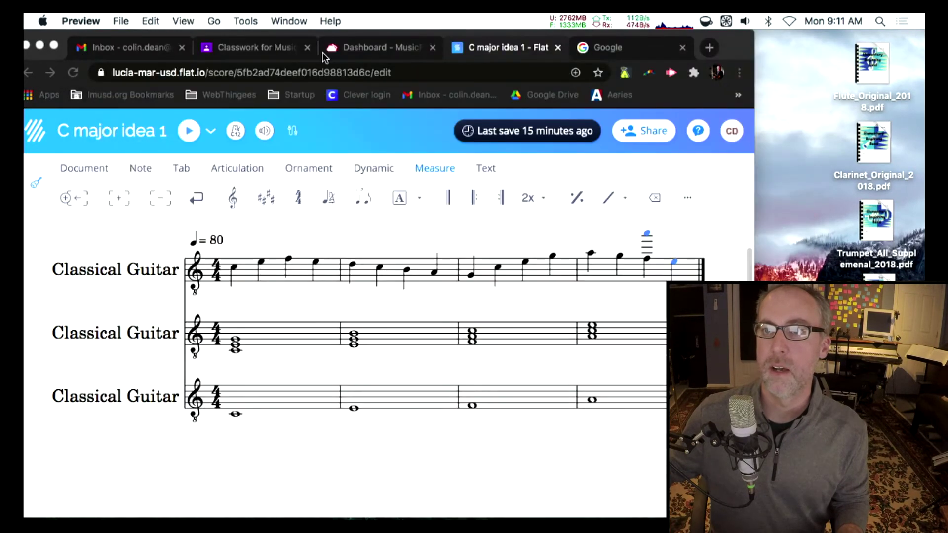
left_click(558, 50)
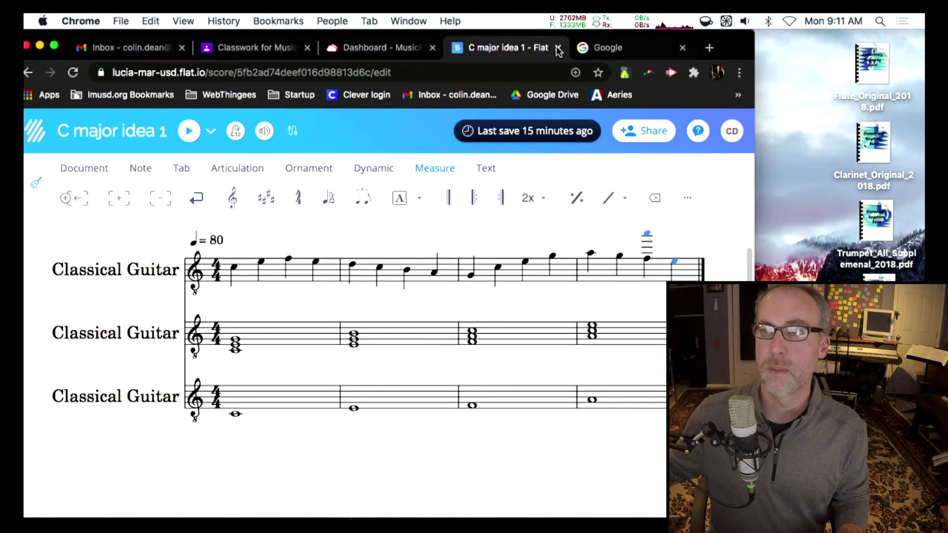
left_click(557, 48)
- Close the C Major.pdf viewer in Google Classroom and open the Music Appreciation stream
left_click(397, 50)
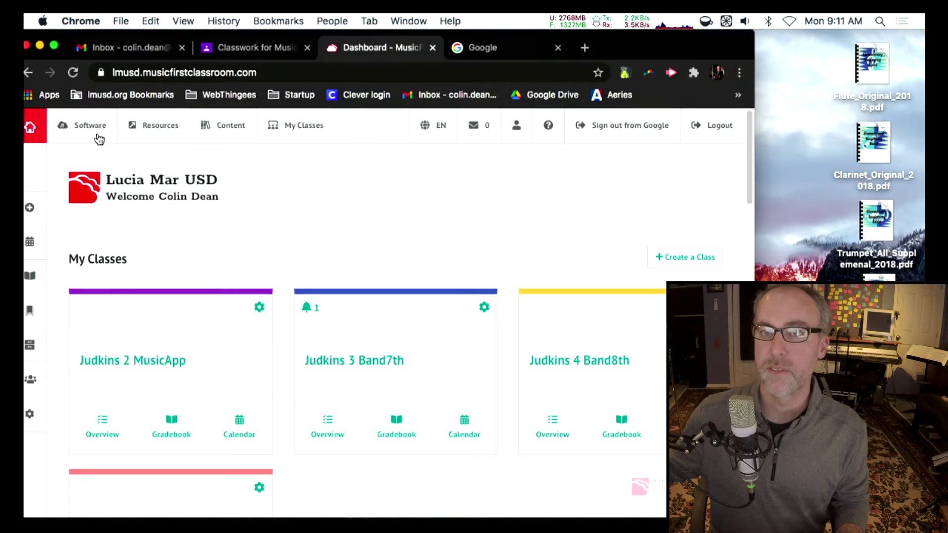
left_click(294, 48)
left_click(34, 127)
left_click(141, 136)
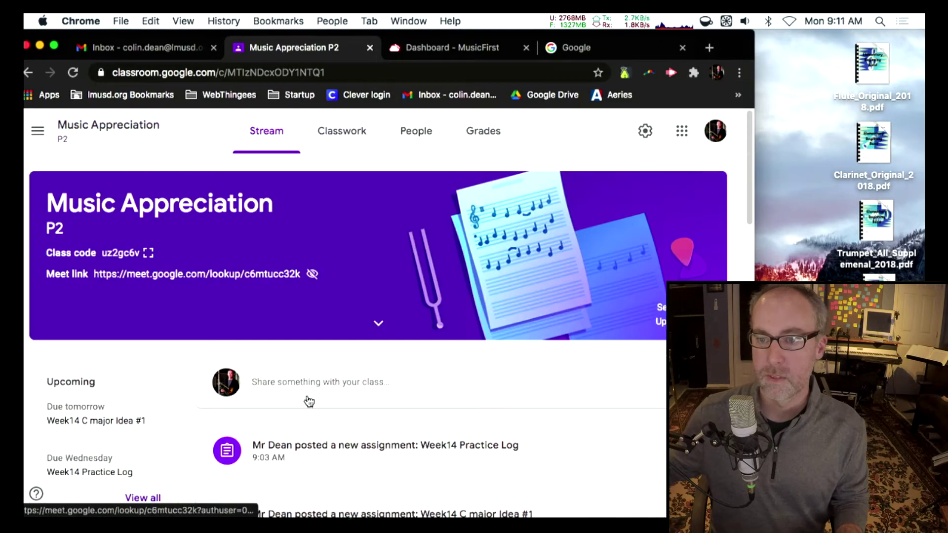
scroll(317, 385, "down", 6)
scroll(316, 405, "down", 4)
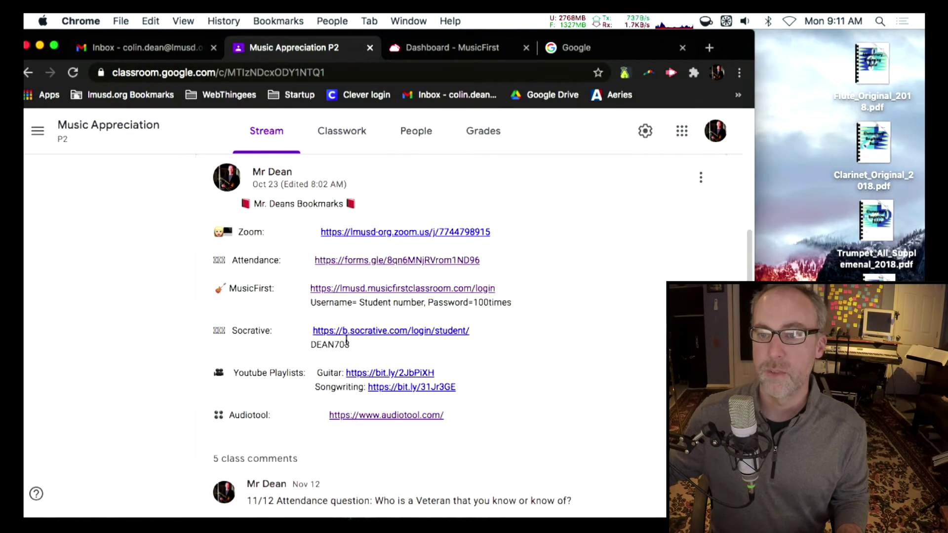
- Log in to MusicFirst from the bookmarks post and move the browser window right
left_click(340, 290)
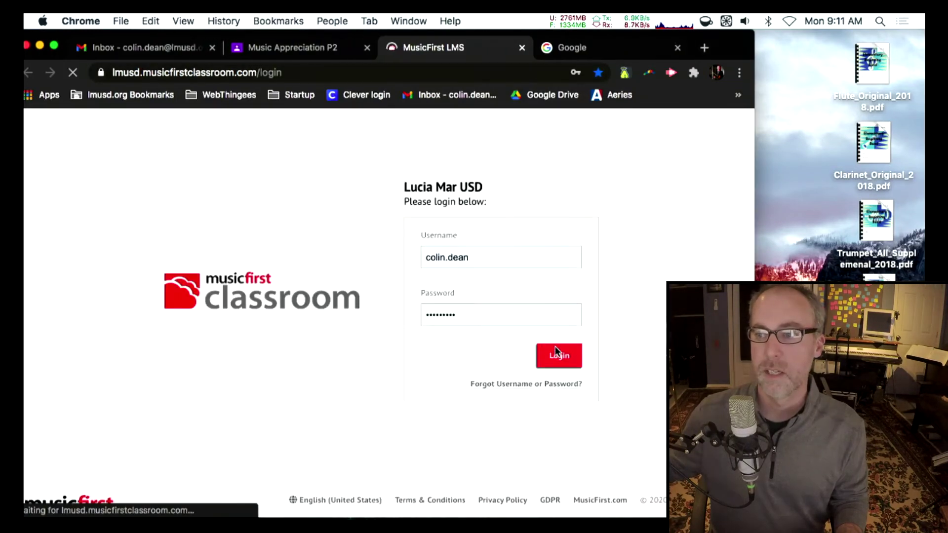
left_click(560, 358)
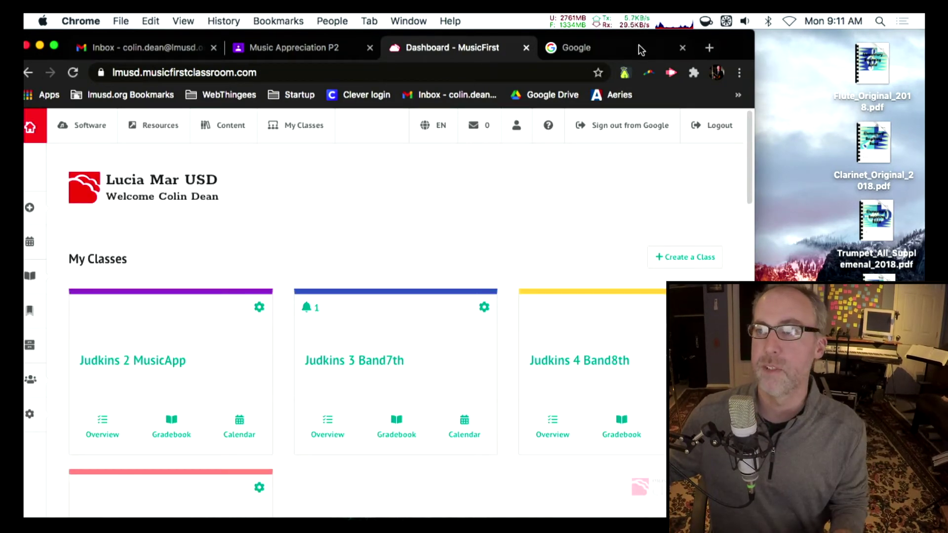
left_click_drag(734, 47, 790, 46)
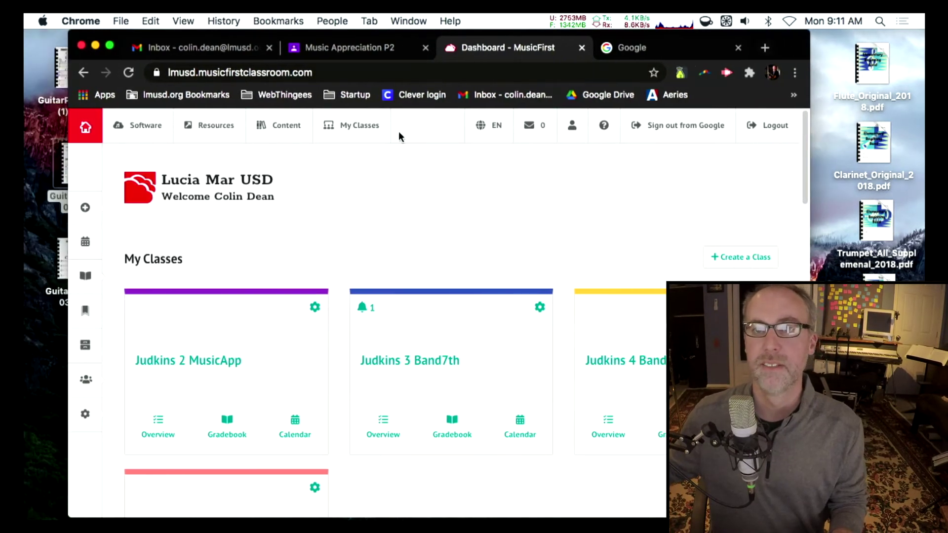
- Launch Flat for Education from MusicFirst's Software page
left_click(149, 131)
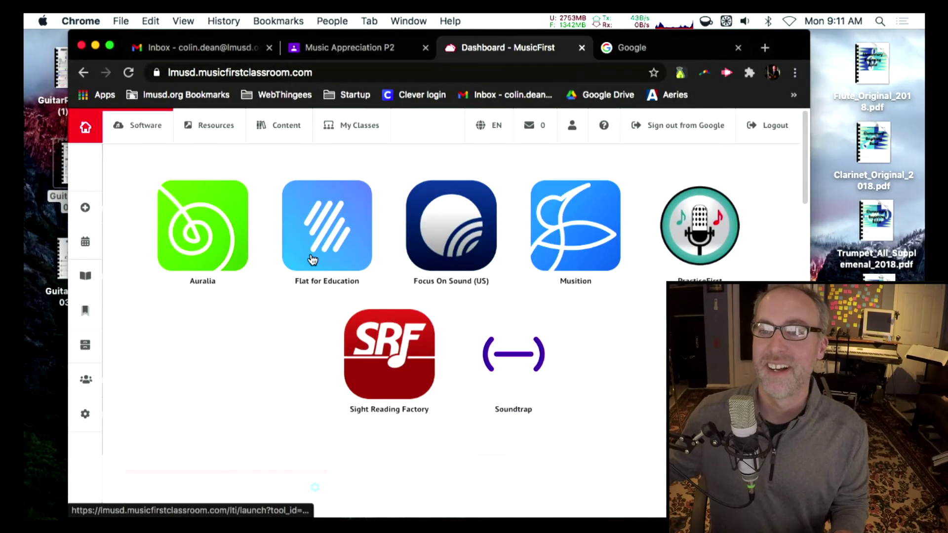
left_click(337, 255)
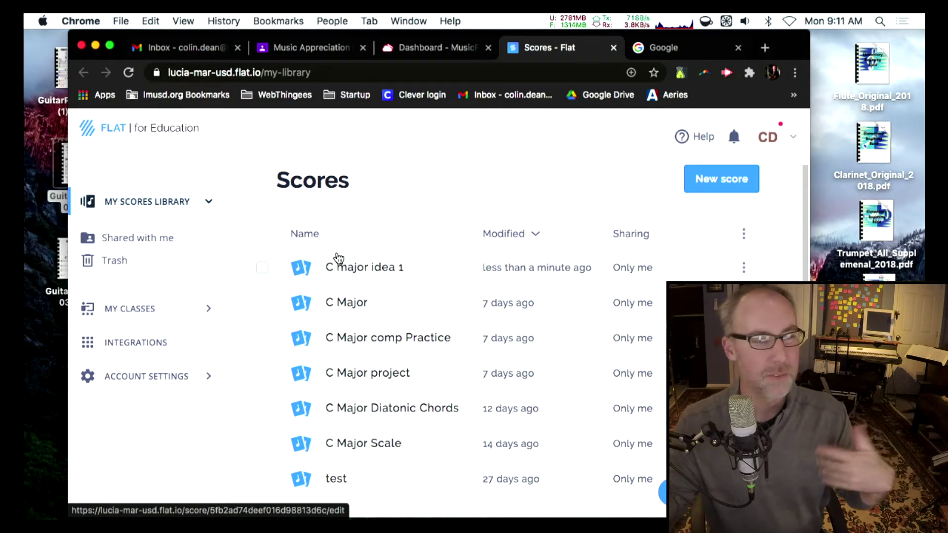
- Start a new score titled 'C Maj Idea1'
left_click(709, 182)
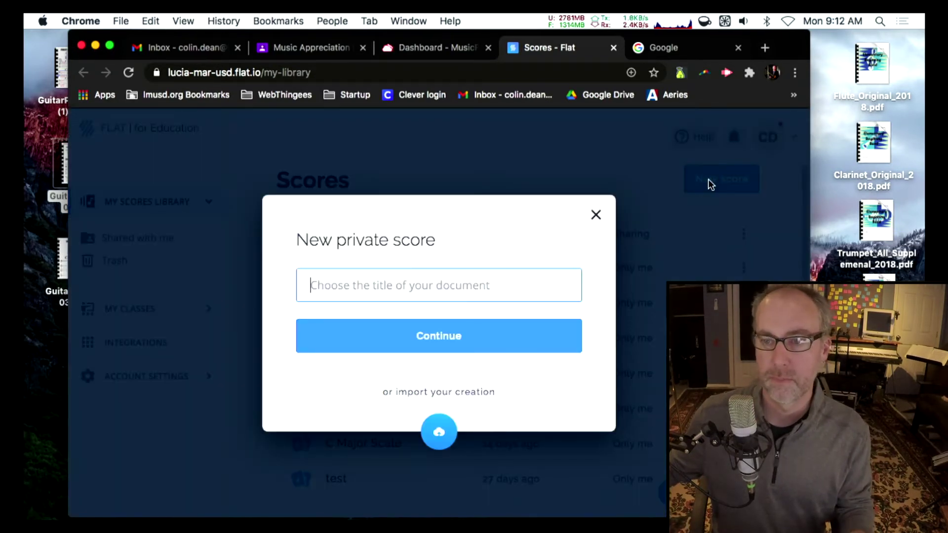
type("C Ma")
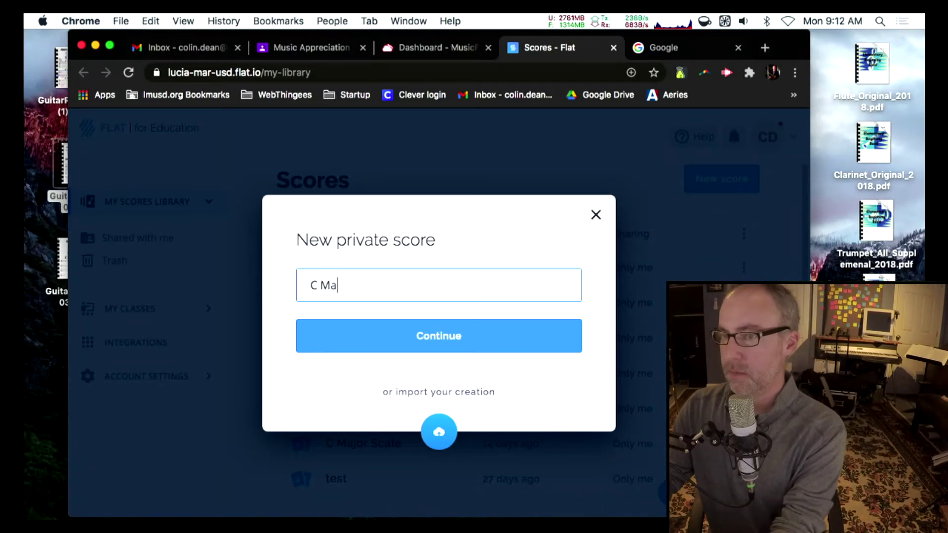
type("j Idea1")
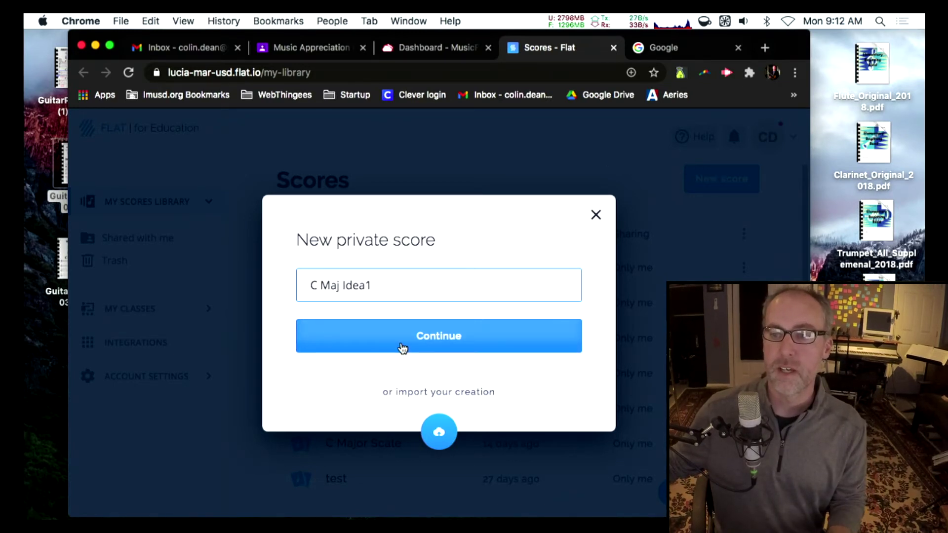
- Create the score with three Classical Guitar parts from Plucked Strings, tablature turned off
left_click(402, 348)
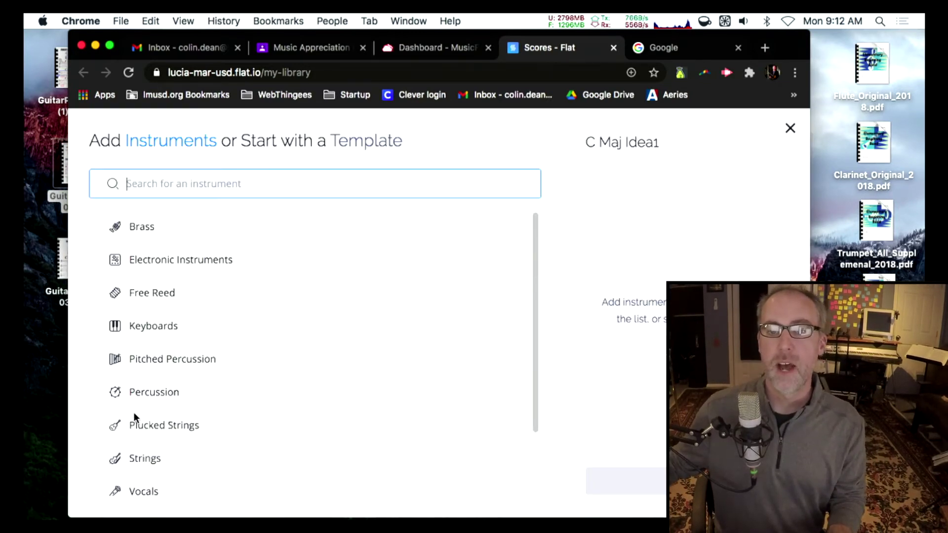
scroll(125, 403, "down", 3)
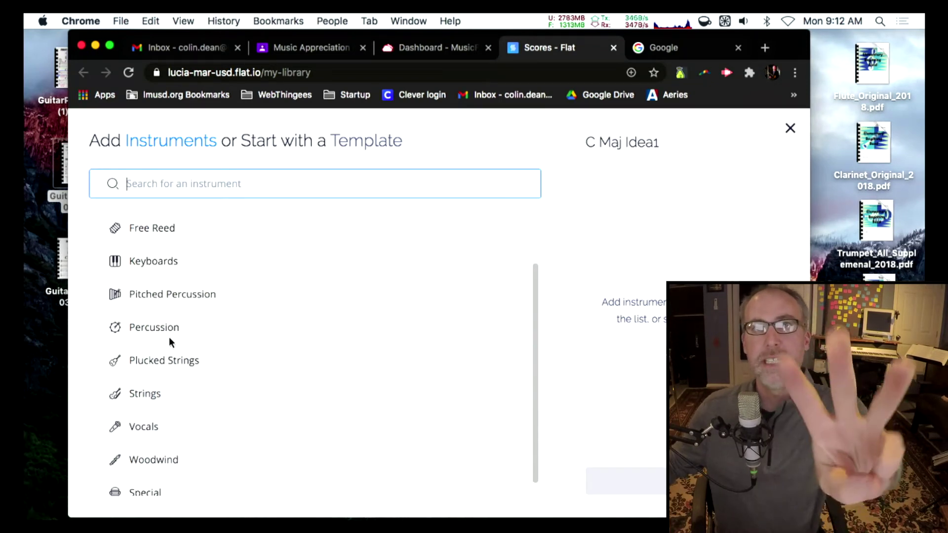
left_click(178, 364)
left_click(153, 384)
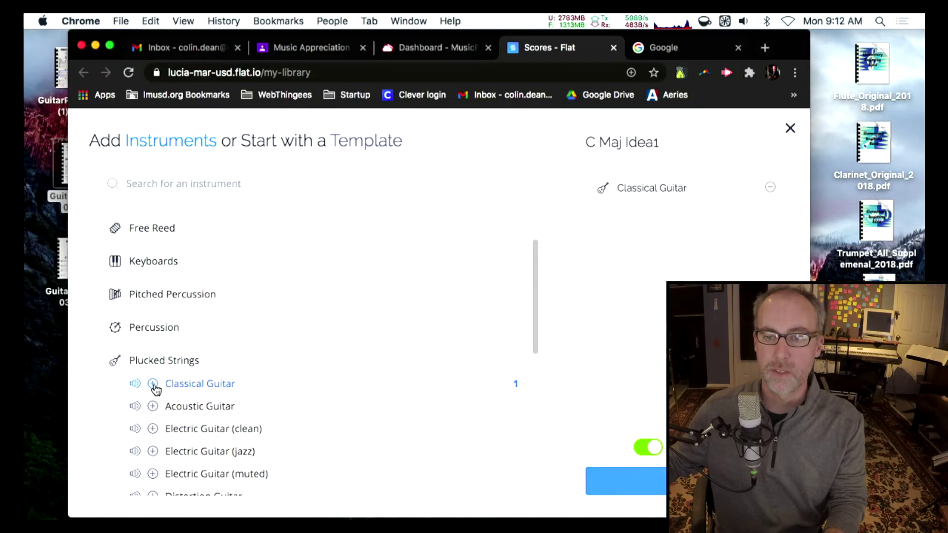
left_click(153, 384)
left_click(153, 385)
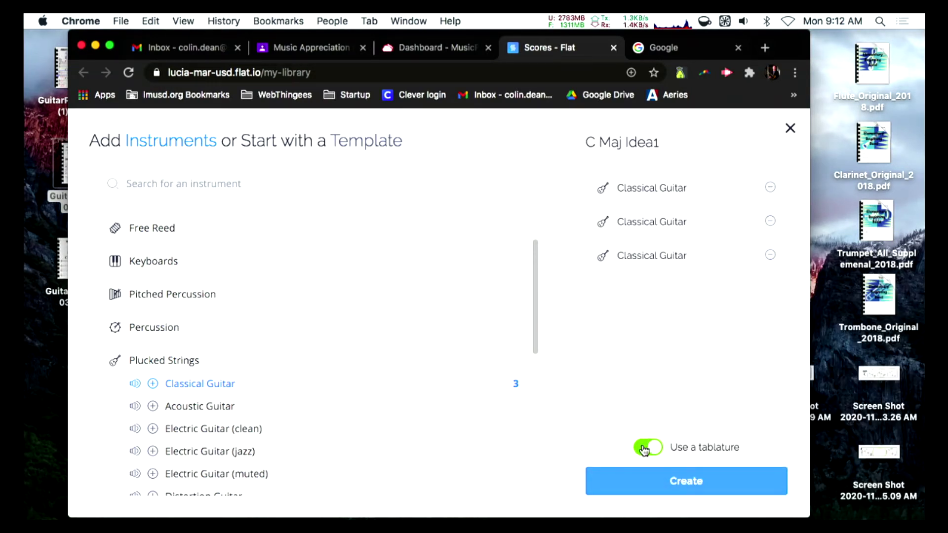
left_click(644, 448)
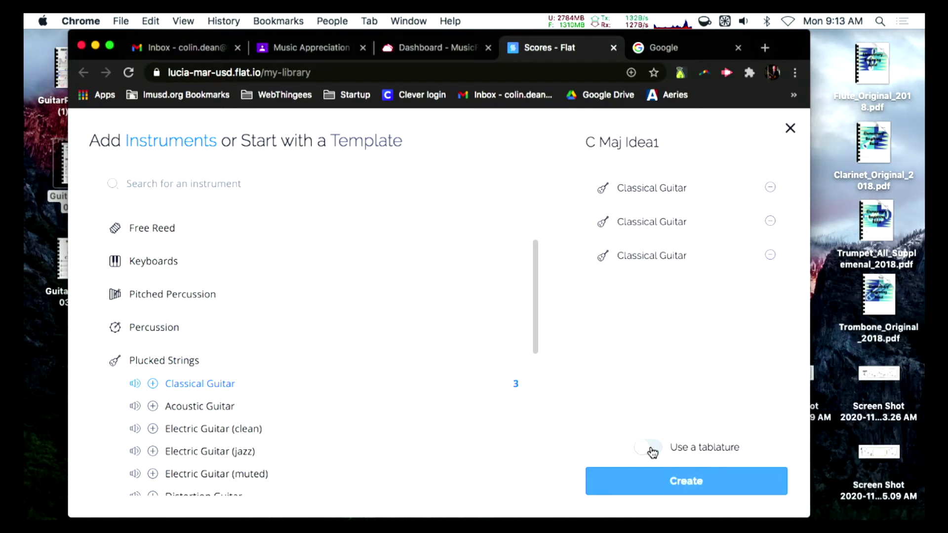
left_click(660, 476)
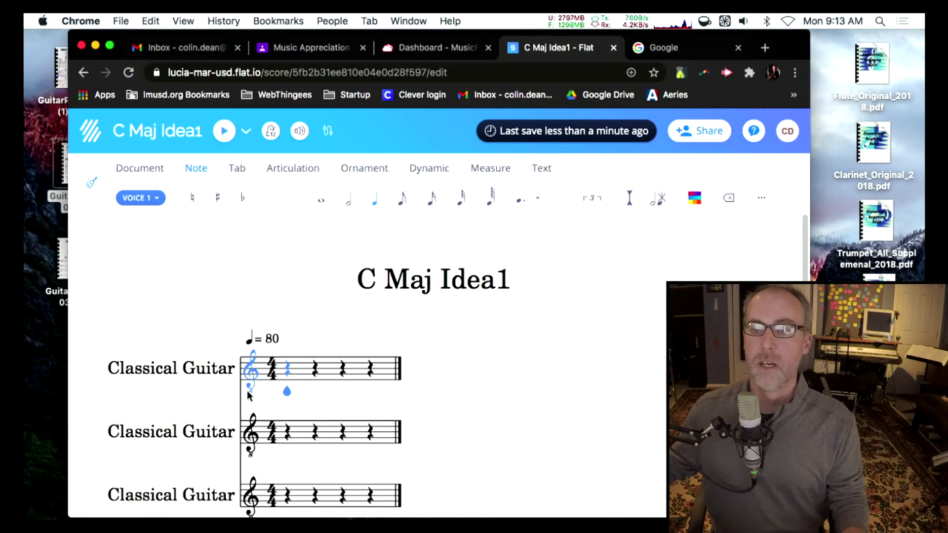
- Fill measures 1 and 2 of the top staff with quarter-note melody notes
scroll(178, 387, "down", 2)
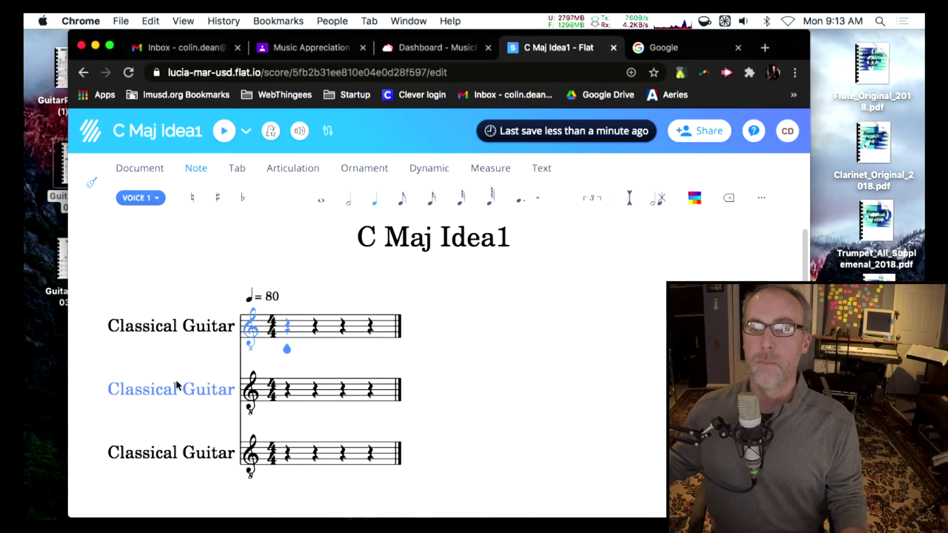
left_click(287, 324)
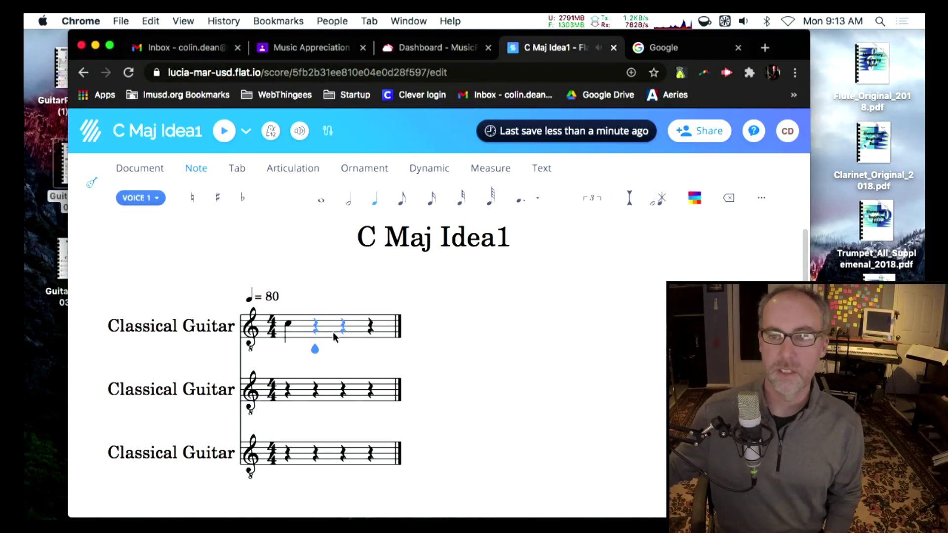
left_click(317, 326)
left_click(344, 327)
left_click(373, 326)
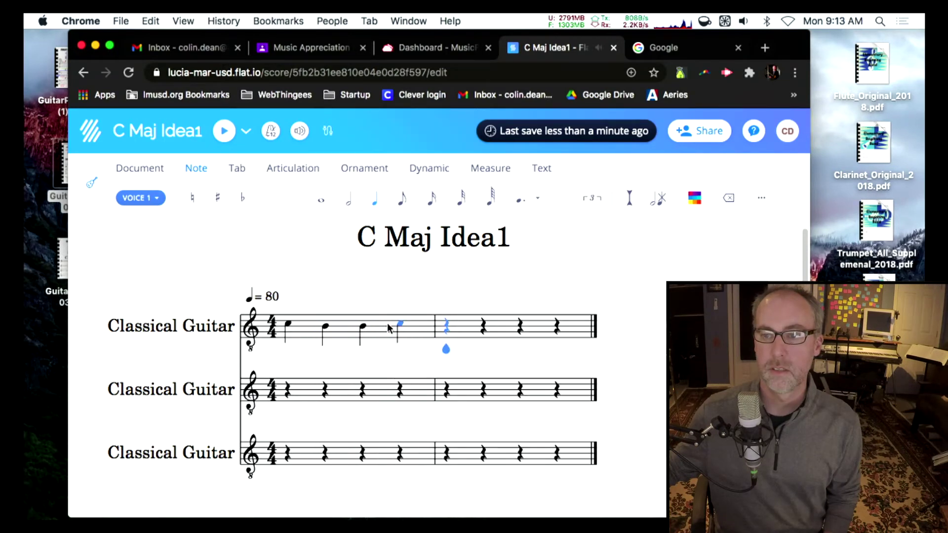
left_click(448, 321)
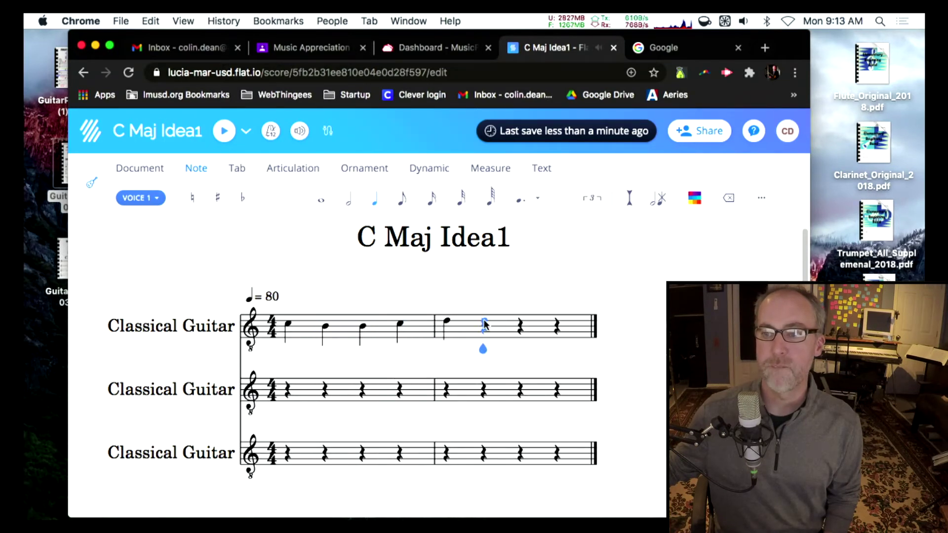
left_click(484, 318)
left_click(521, 315)
left_click(559, 321)
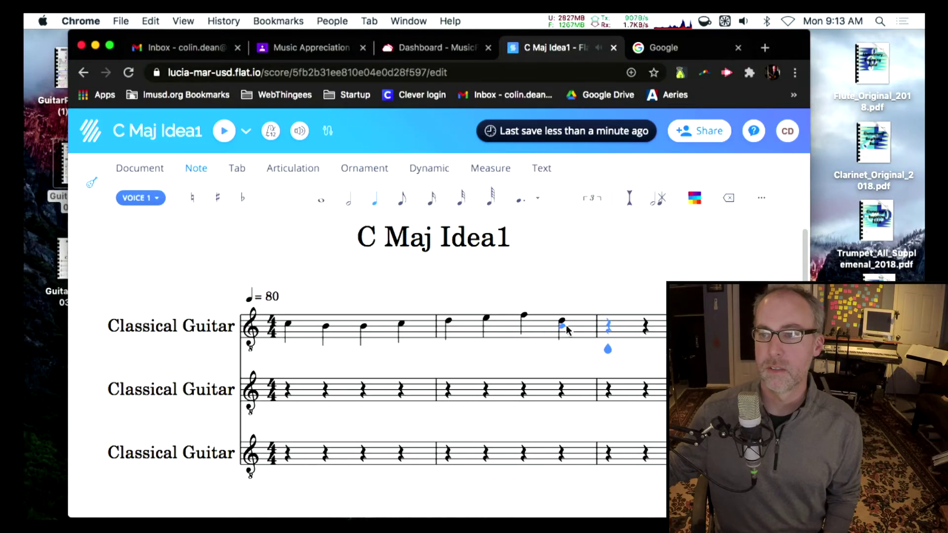
- Complete measure 3 with quarter notes B, A, A, add a G opening measure 4, and review
left_click(610, 324)
left_click(651, 326)
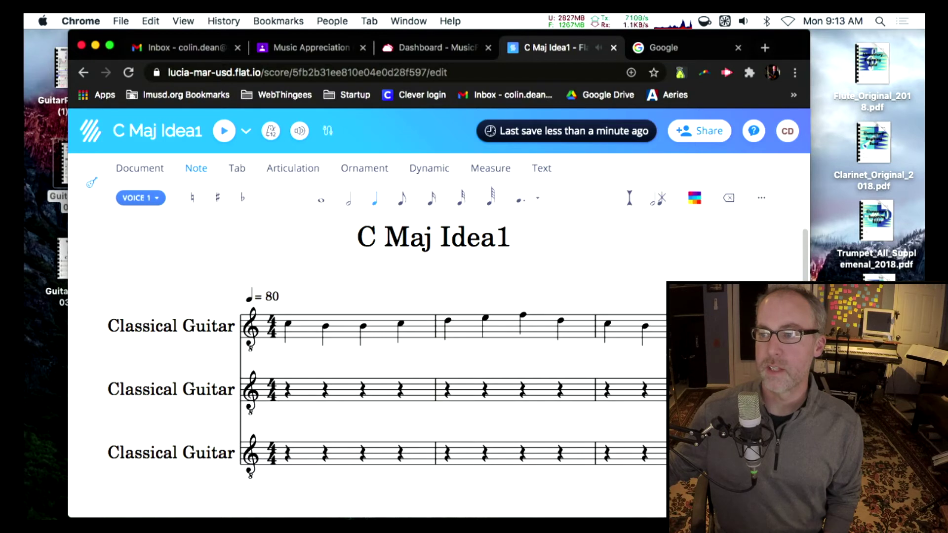
key("a")
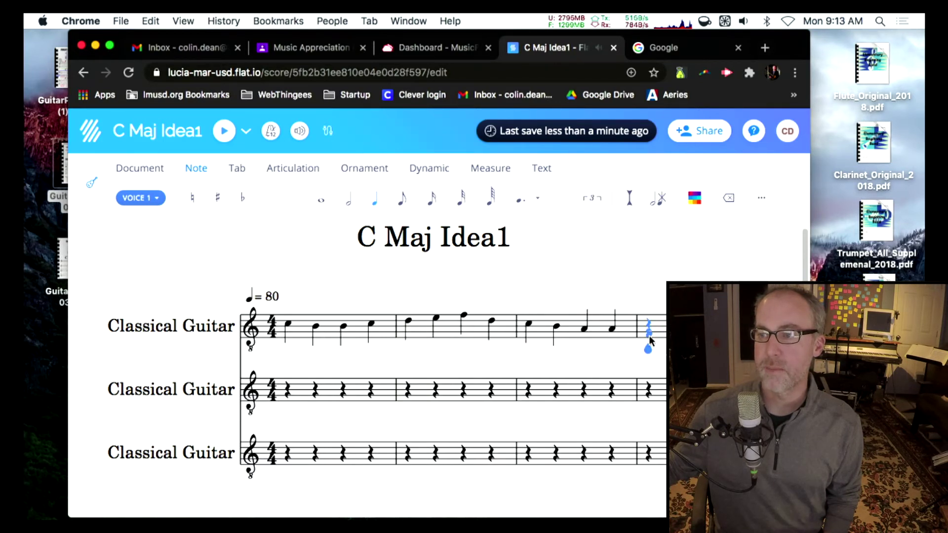
key("g")
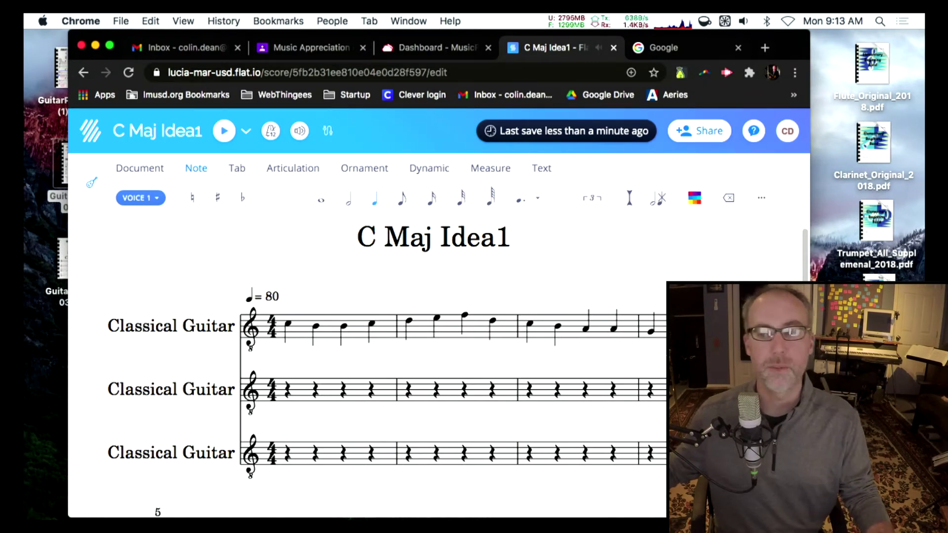
left_click(383, 328)
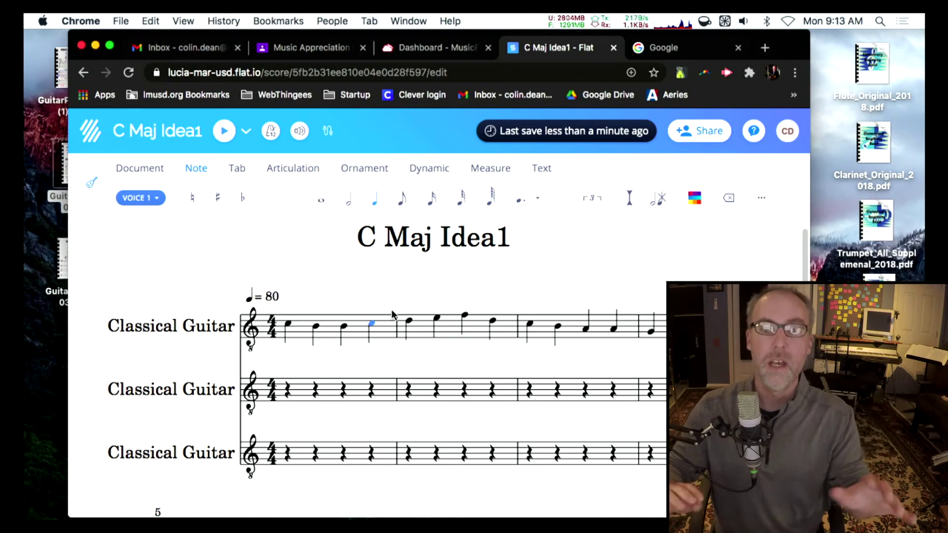
key("Left")
key("Left")
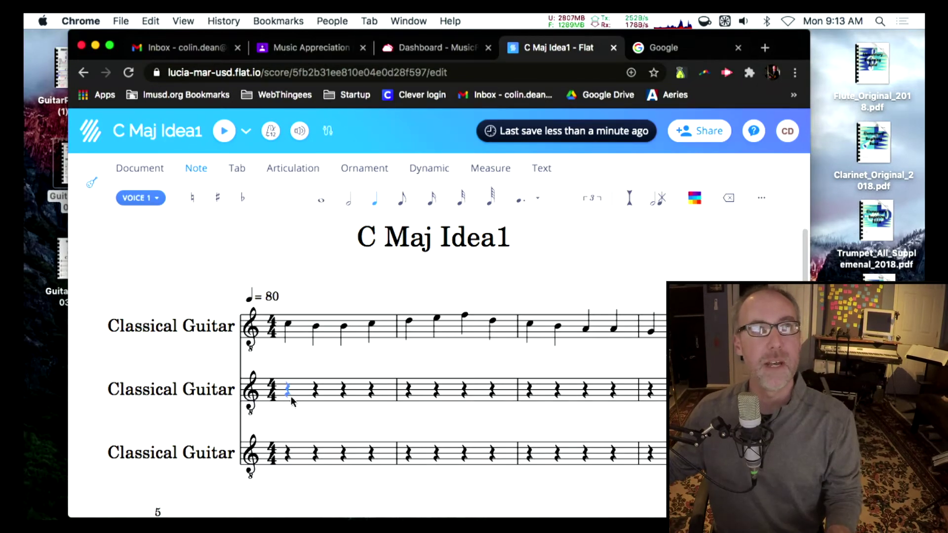
key("Right")
key("Right")
key("Right")
key("Right")
key("Right")
- Open the C Major.pdf chord chart from the Music Appreciation classwork
left_click(297, 49)
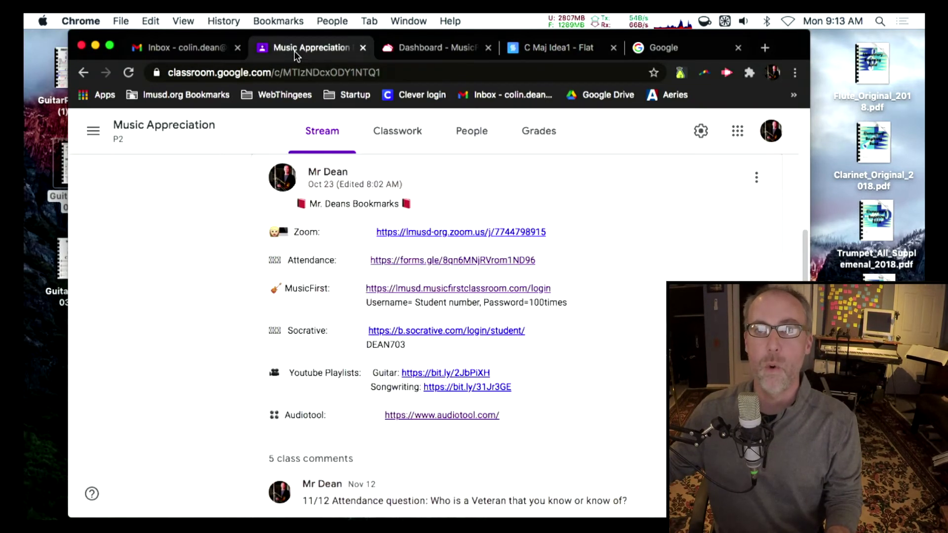
left_click(379, 136)
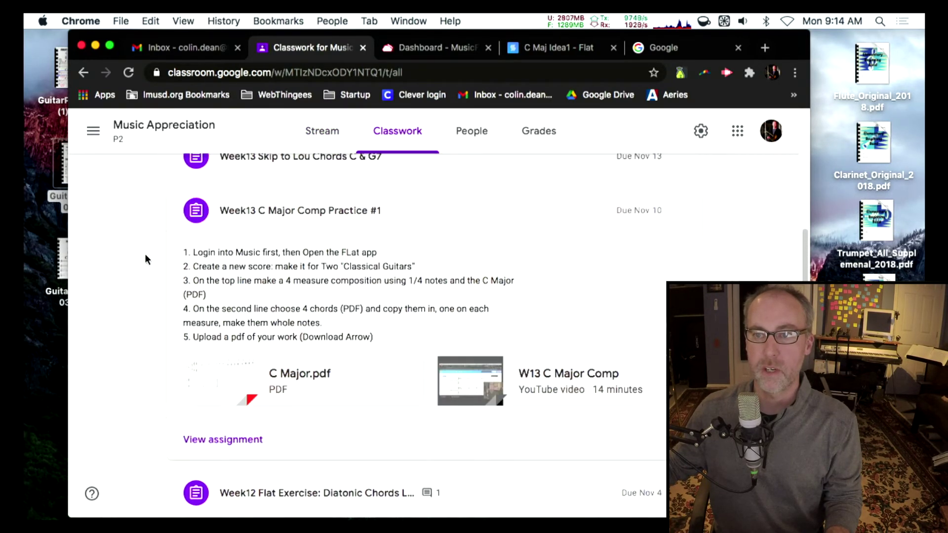
left_click(235, 381)
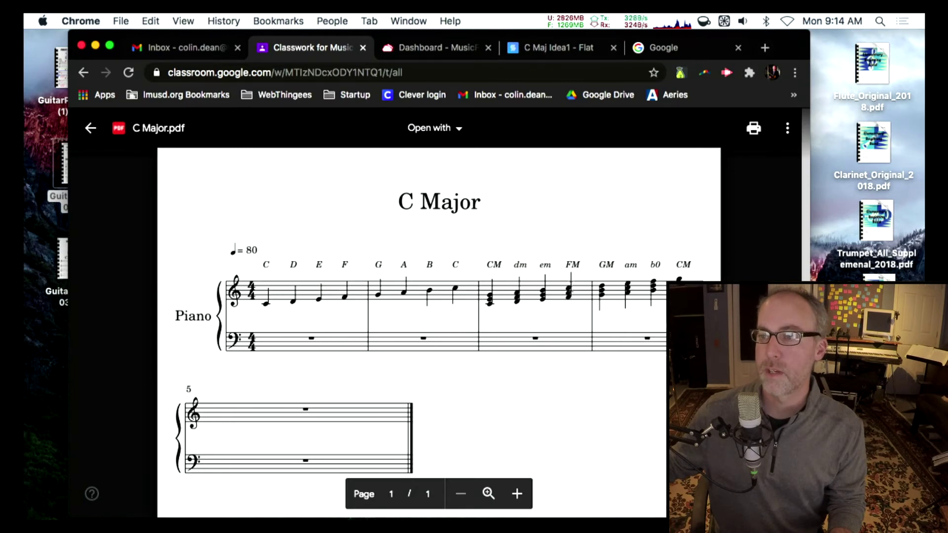
- Place a first note on beat 1 of staff 2, then zoom into the C Major chart's chords
key("super+4")
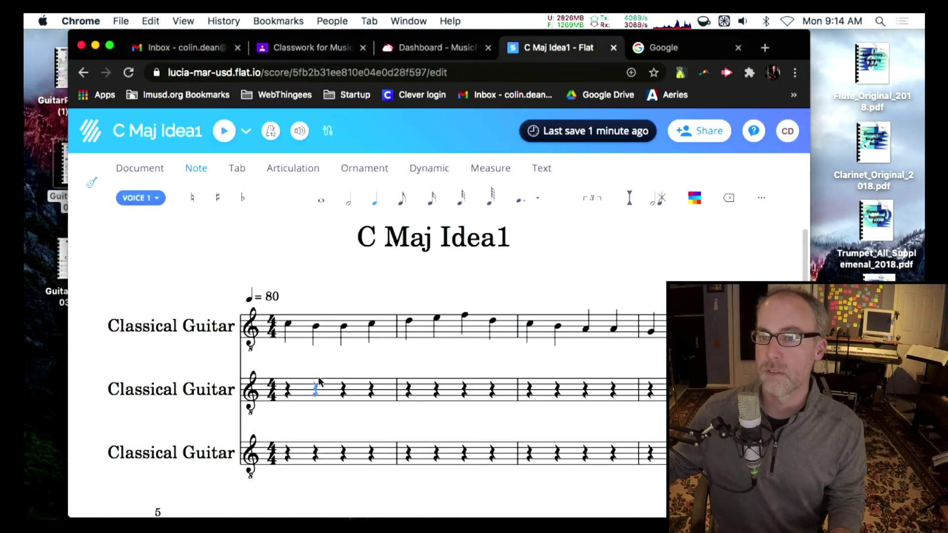
left_click(288, 396)
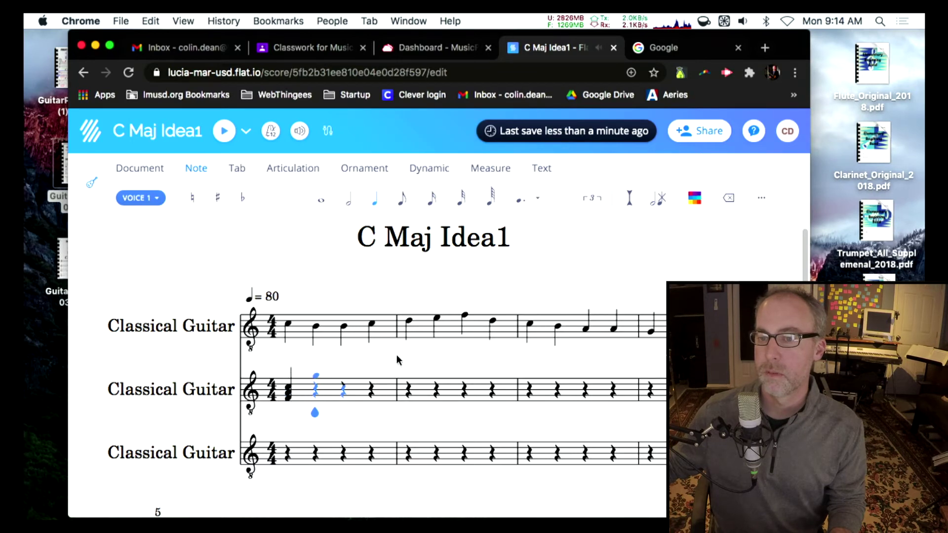
left_click(436, 319)
left_click(305, 52)
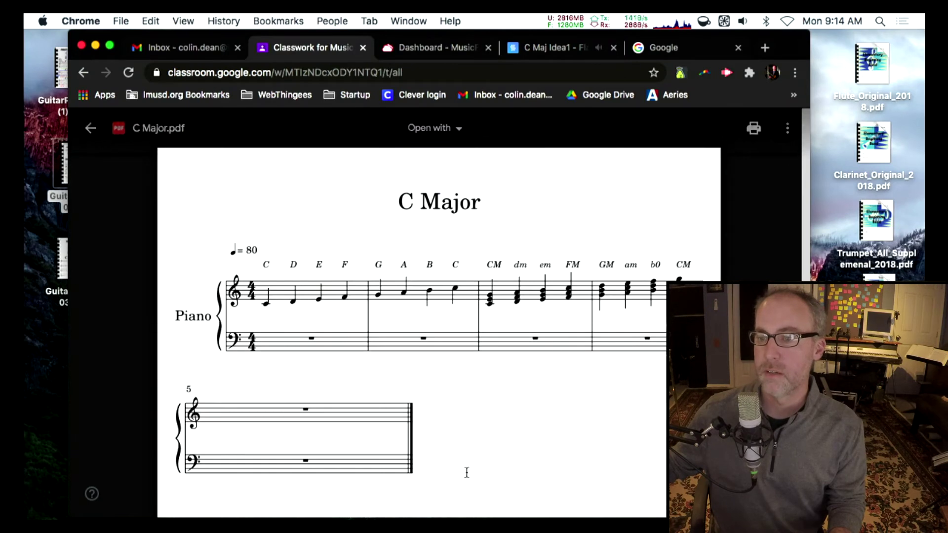
left_click(516, 493)
left_click(515, 494)
left_click(515, 494)
scroll(626, 515, "right", 3)
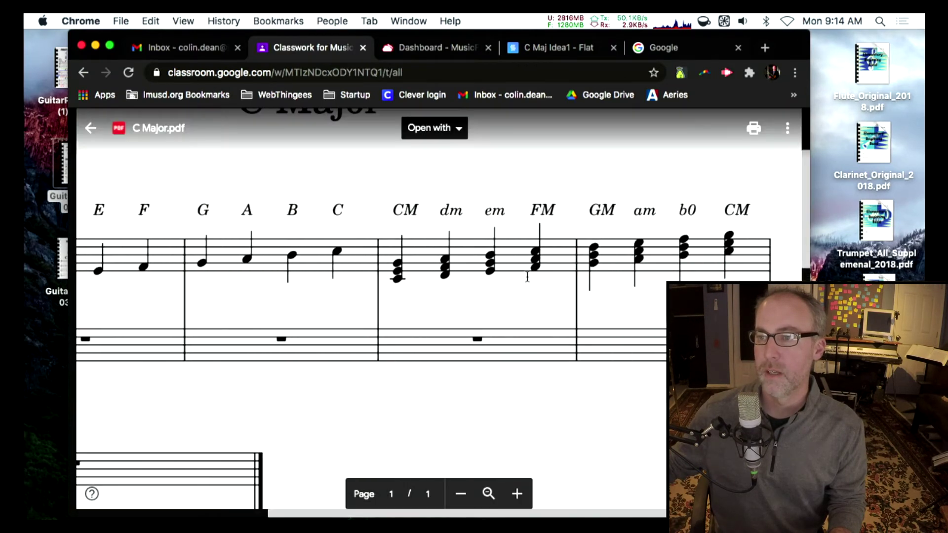
- Add chord and low bass notes on beat 1 of staff 2 and make them a whole note
left_click(559, 50)
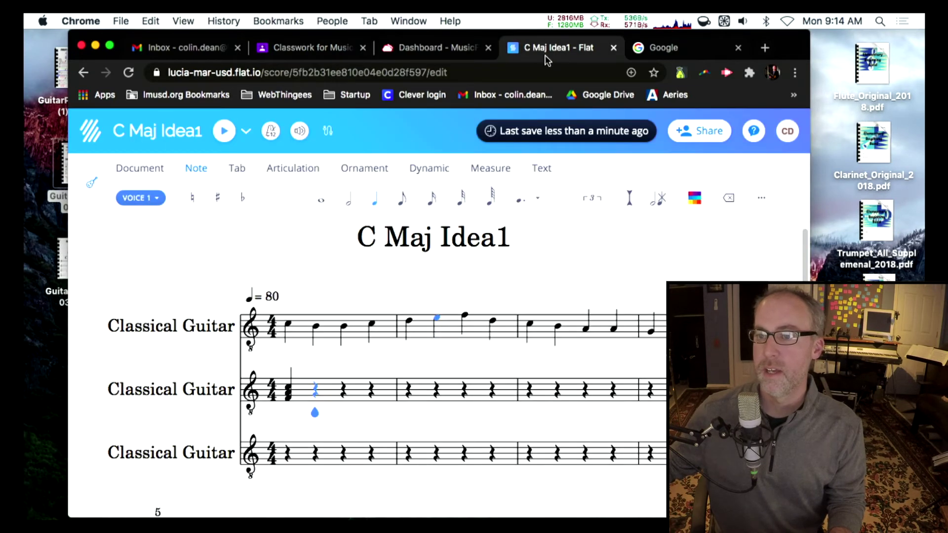
left_click(290, 403)
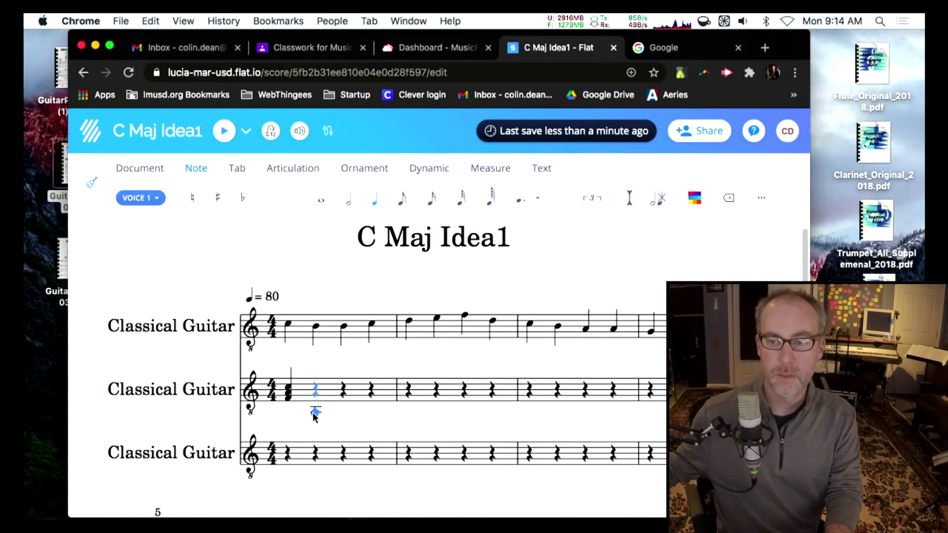
left_click(291, 413)
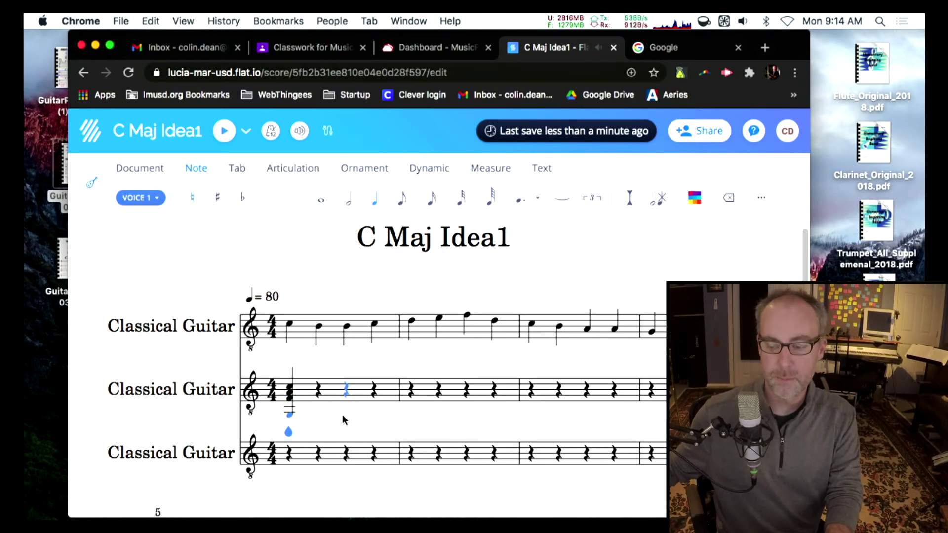
scroll(344, 419, "down", 3)
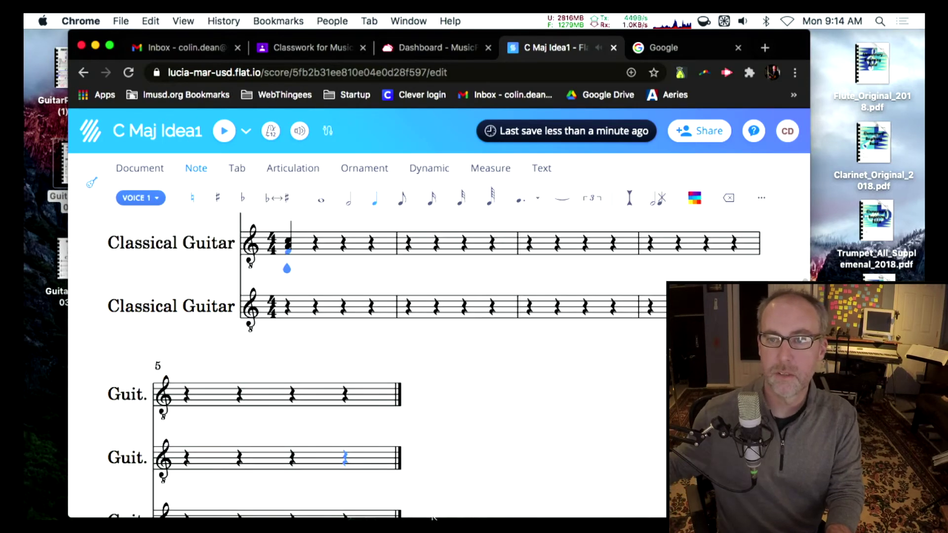
scroll(345, 395, "up", 2)
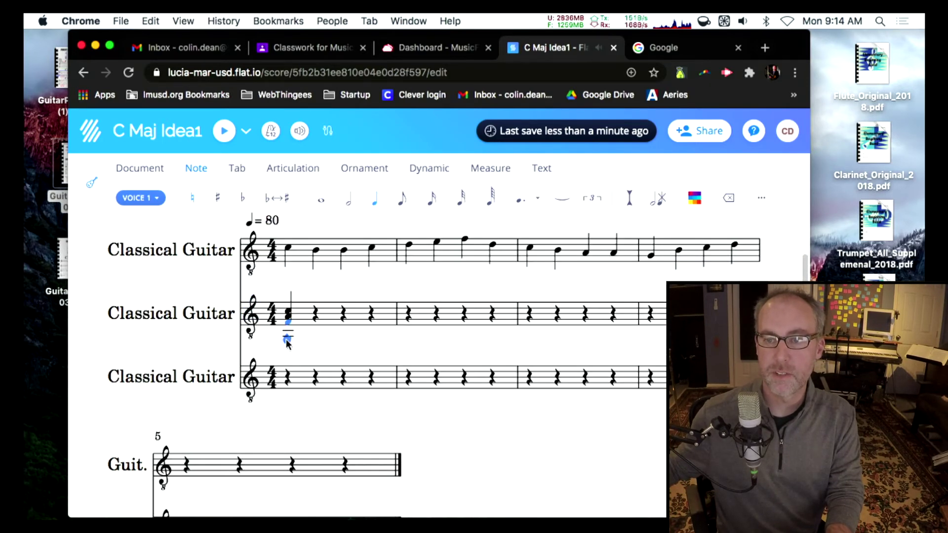
left_click(322, 202)
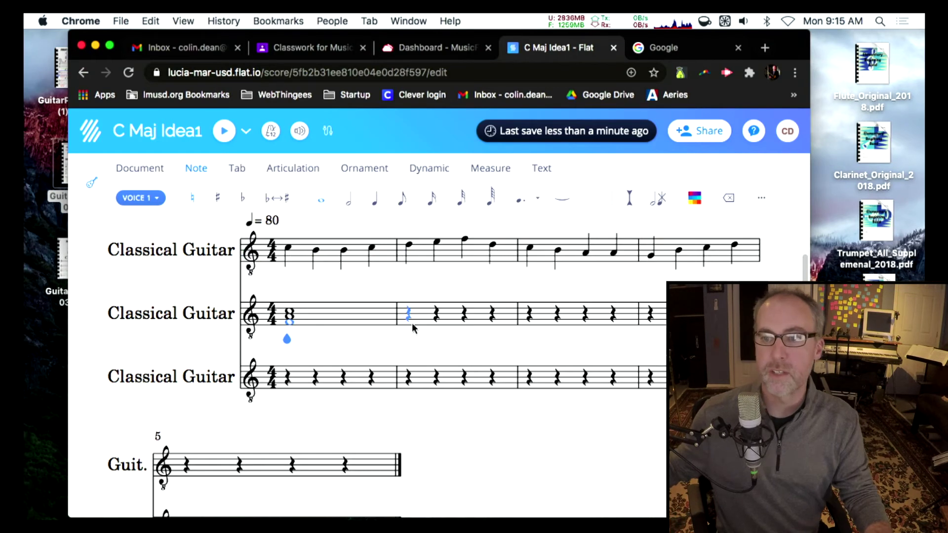
key("Right")
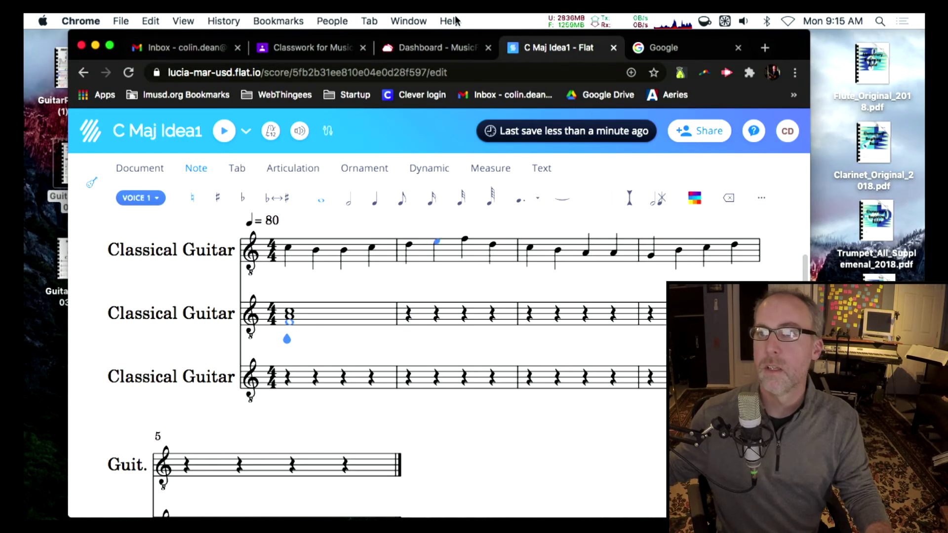
- Enter a two-note whole-note chord in measure 2 of the second guitar staff, checking the C Major chart
left_click(323, 49)
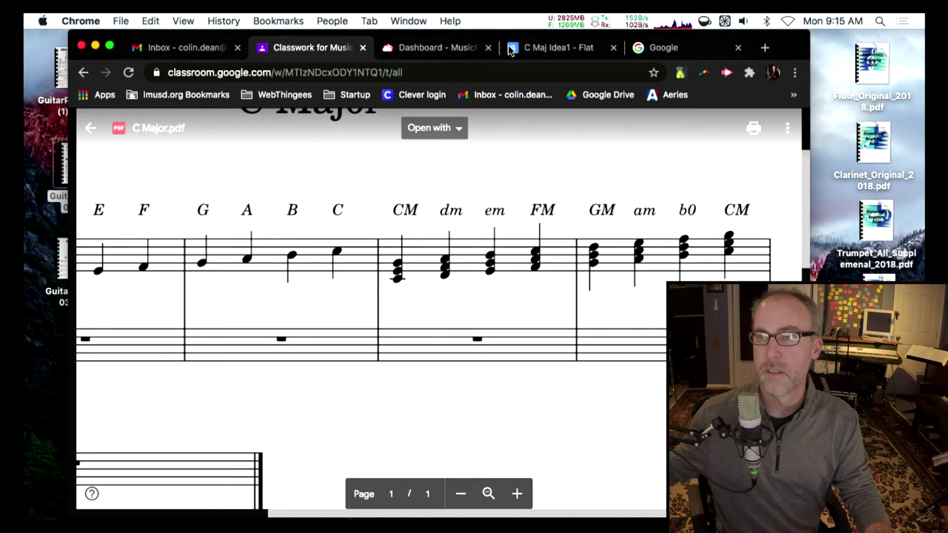
left_click(537, 49)
left_click(406, 334)
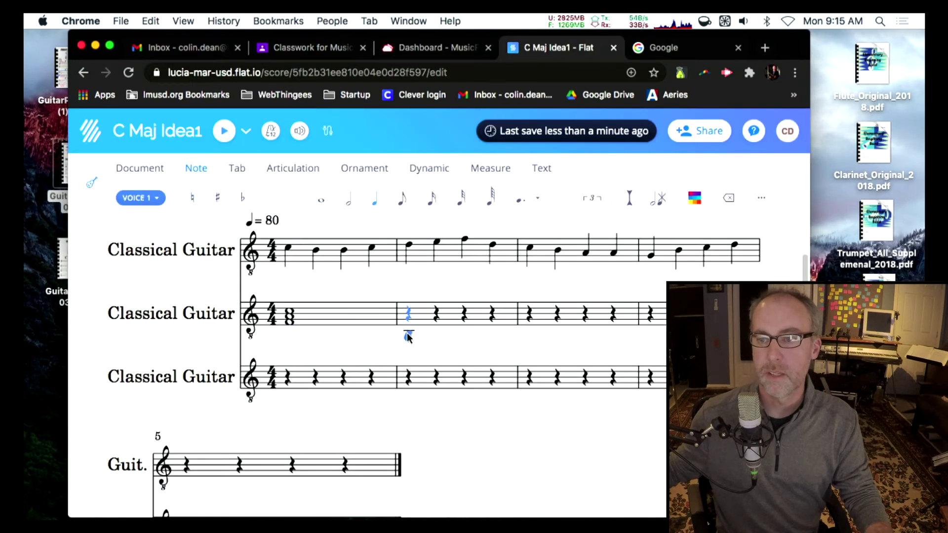
left_click(409, 328)
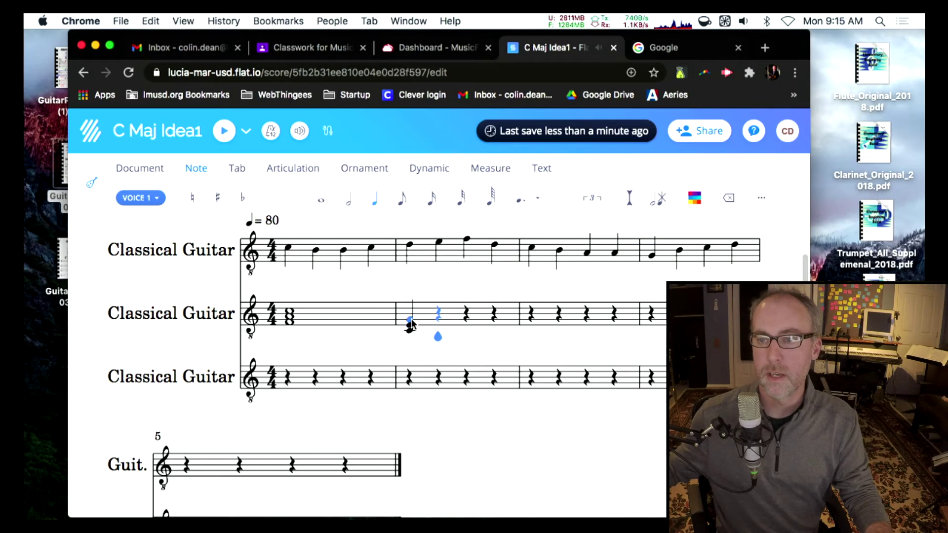
left_click(411, 319)
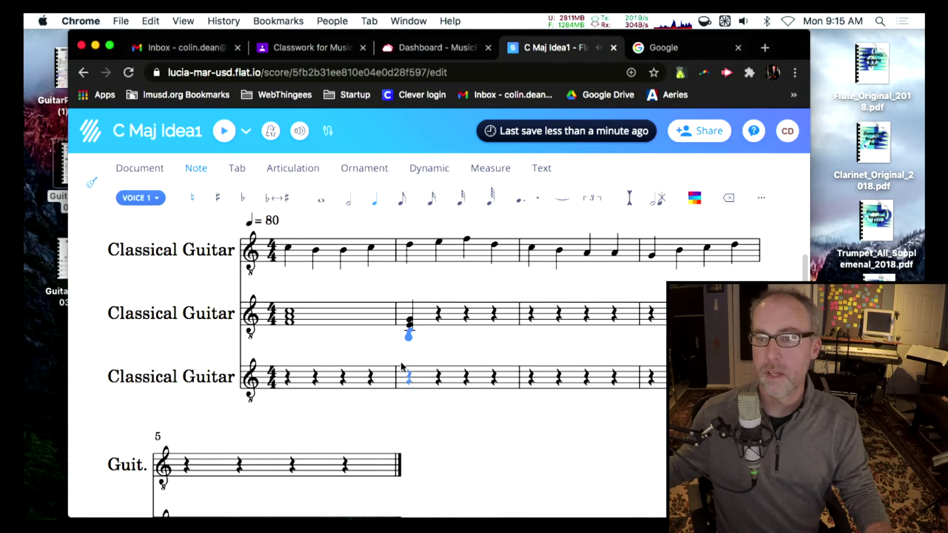
left_click(320, 198)
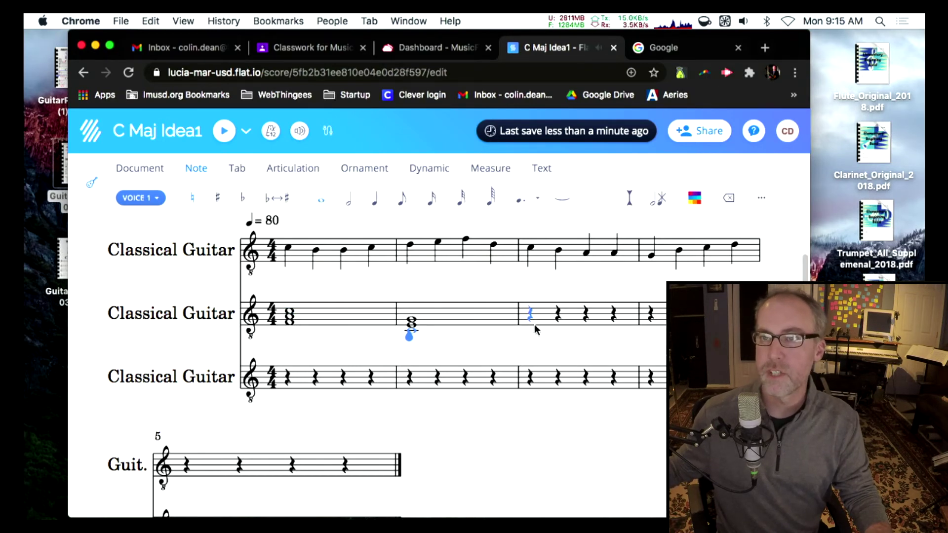
left_click(306, 47)
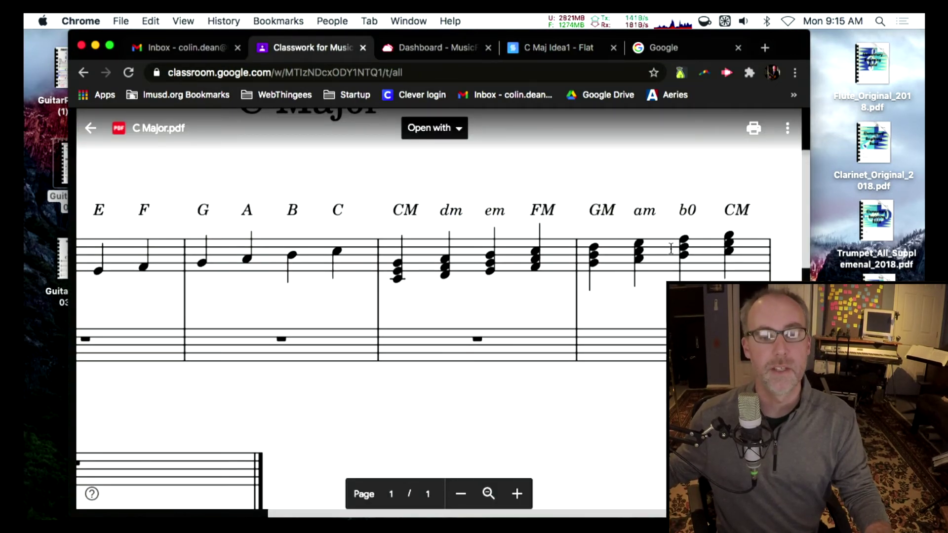
- Build a whole-note chord in measure 3 of staff 2, removing an unwanted lower note
left_click(566, 50)
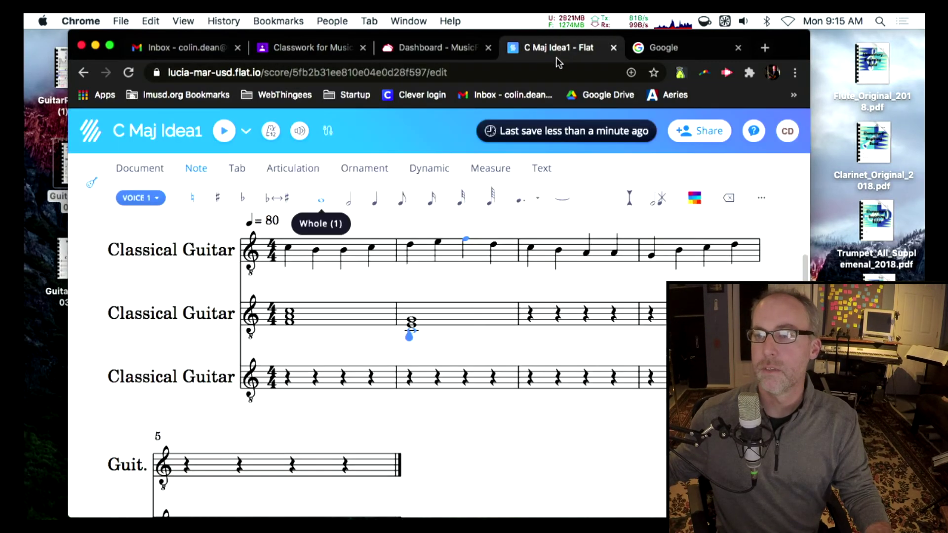
left_click(316, 52)
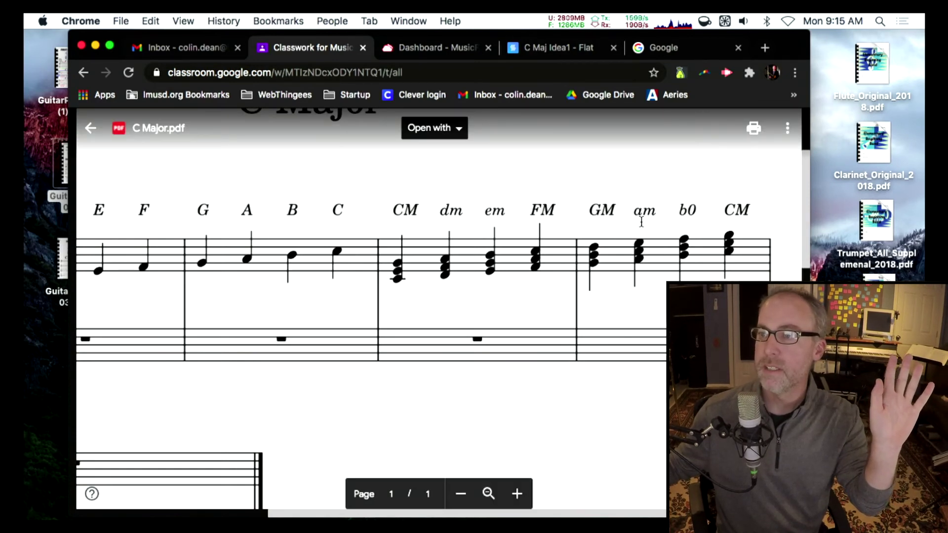
key("super+4")
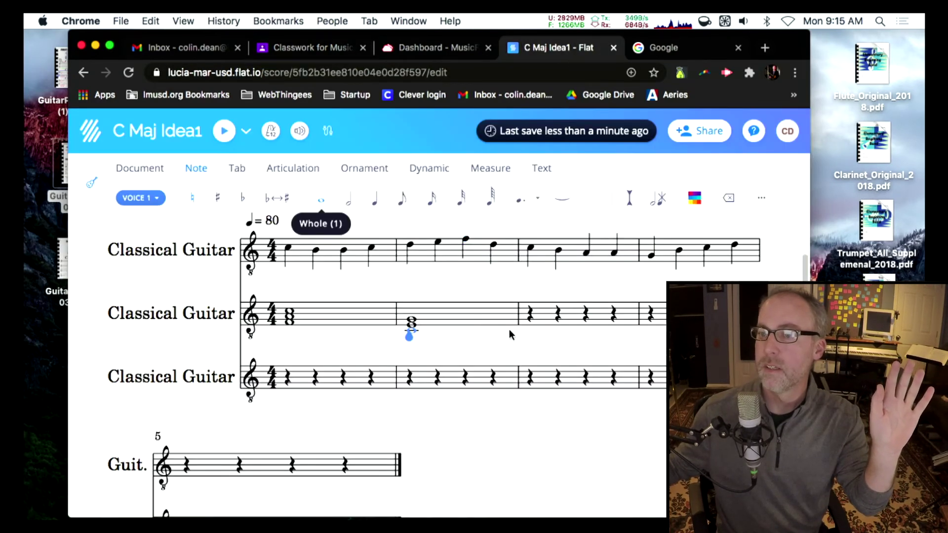
left_click(530, 313)
key("Right")
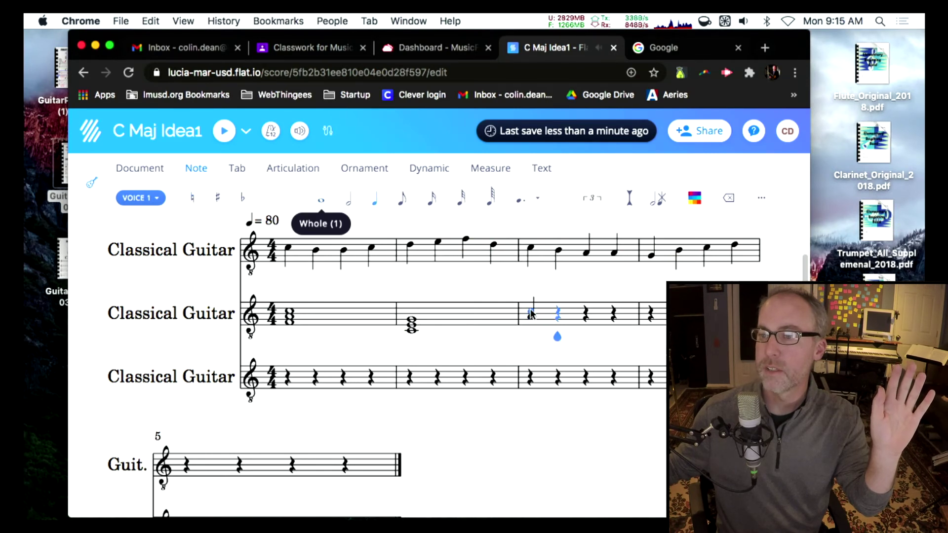
left_click(531, 314)
left_click(530, 307)
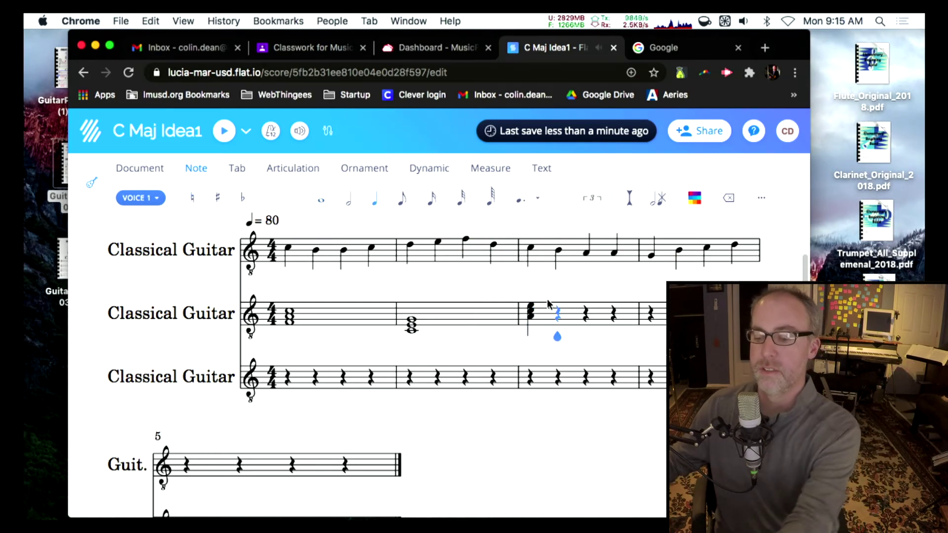
left_click(530, 316)
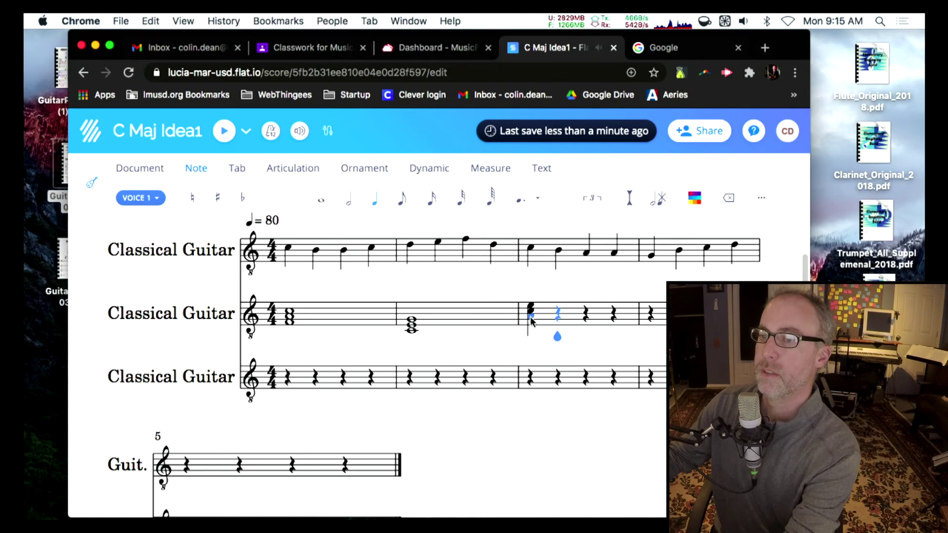
left_click(321, 200)
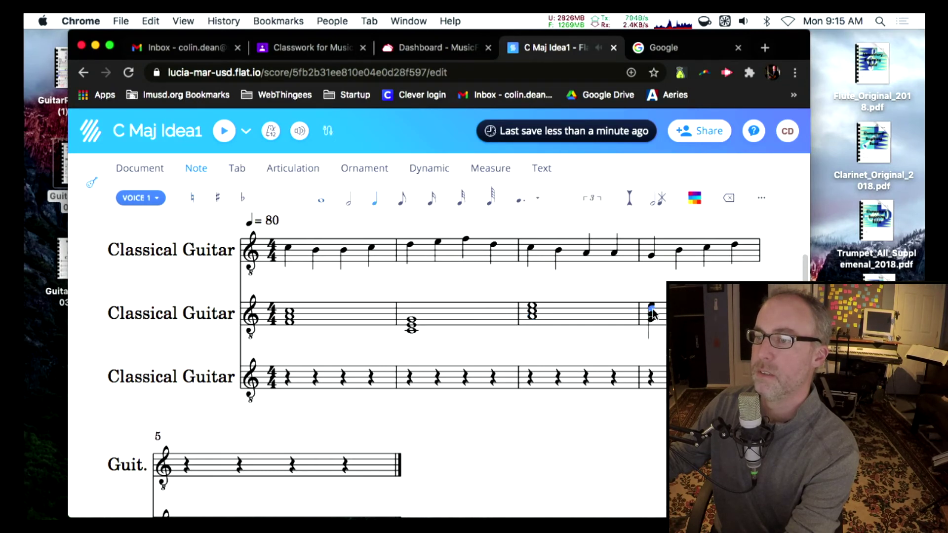
- Enter a two-note chord in measure 4 of staff 2 lasting the whole bar
left_click(652, 312)
scroll(654, 314, "down", 3)
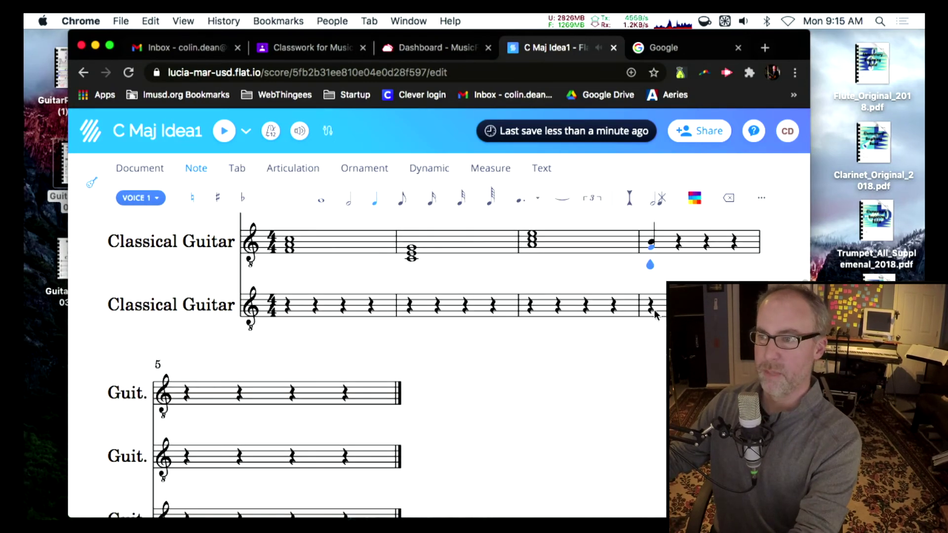
left_click(652, 239)
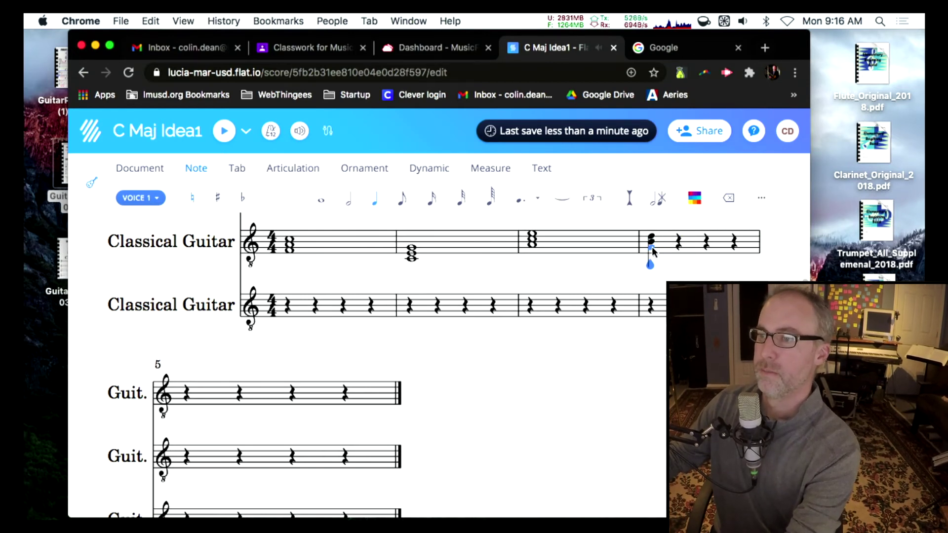
left_click(321, 199)
scroll(338, 275, "up", 2)
scroll(337, 274, "up", 2)
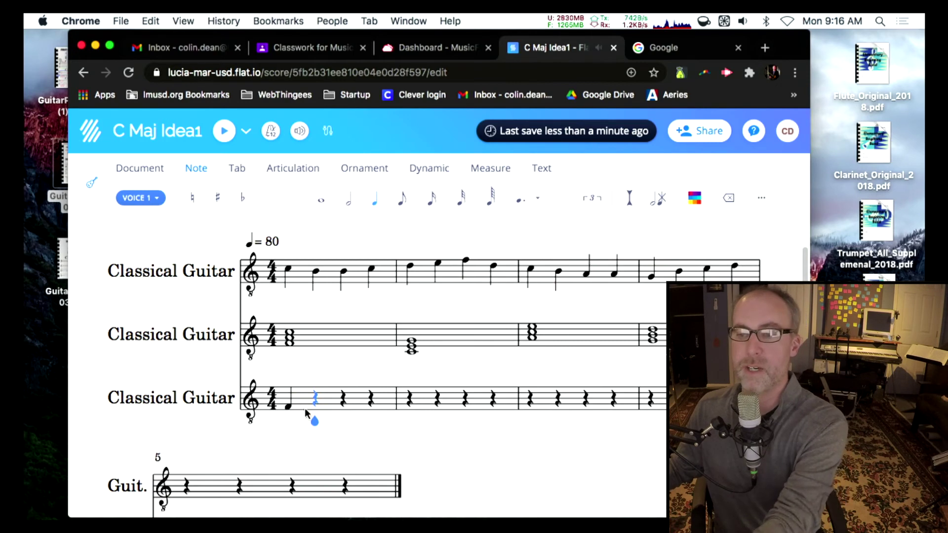
- Enter a whole-note F in measure 1 of the bass staff and undo a wrong measure 2 note
scroll(304, 407, "down", 3)
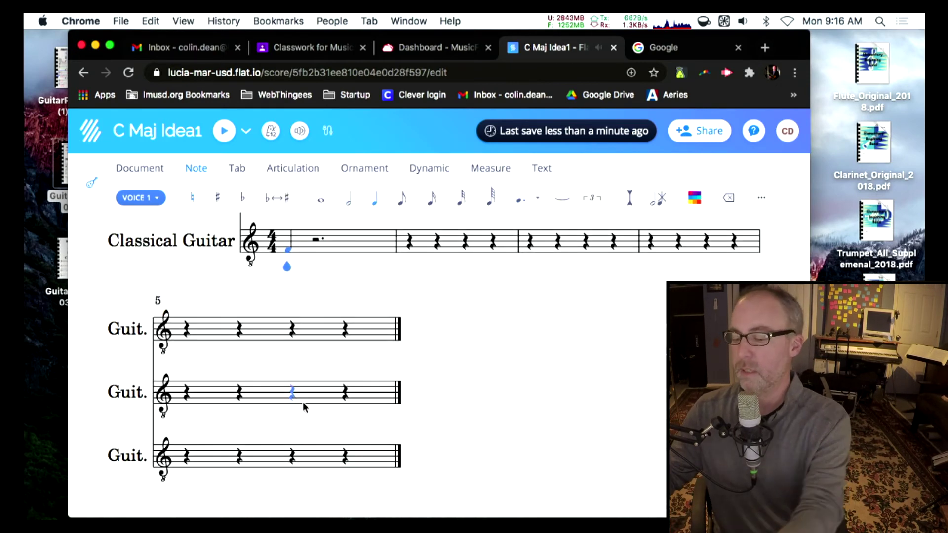
key("7")
key("f")
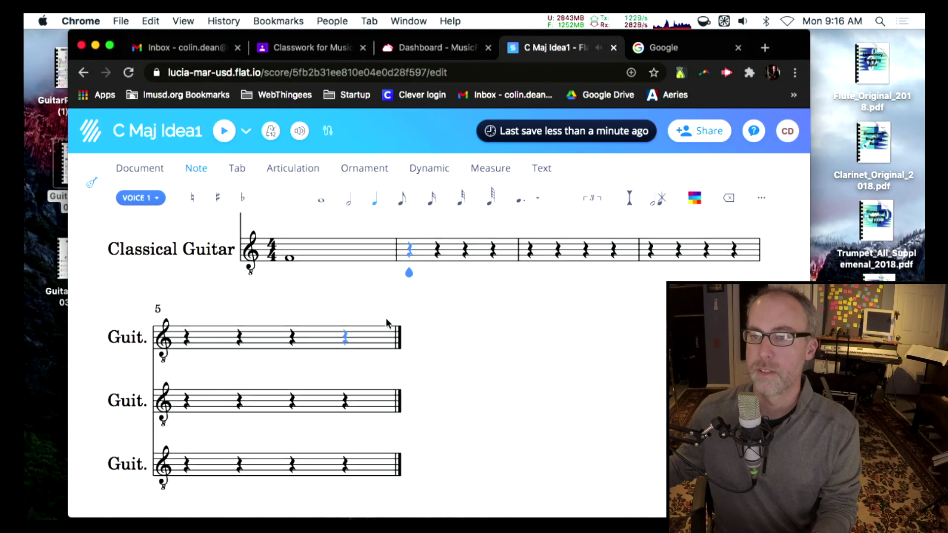
scroll(386, 320, "up", 3)
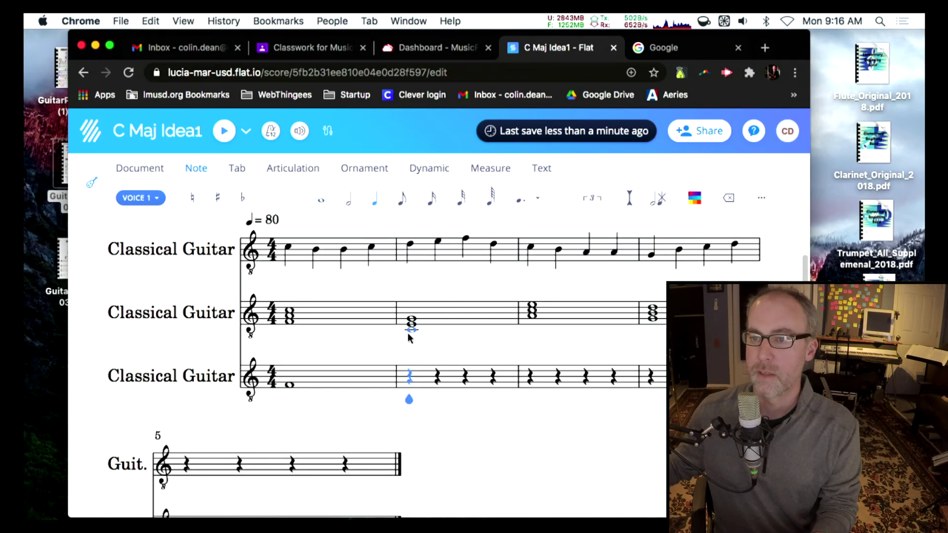
left_click(410, 393)
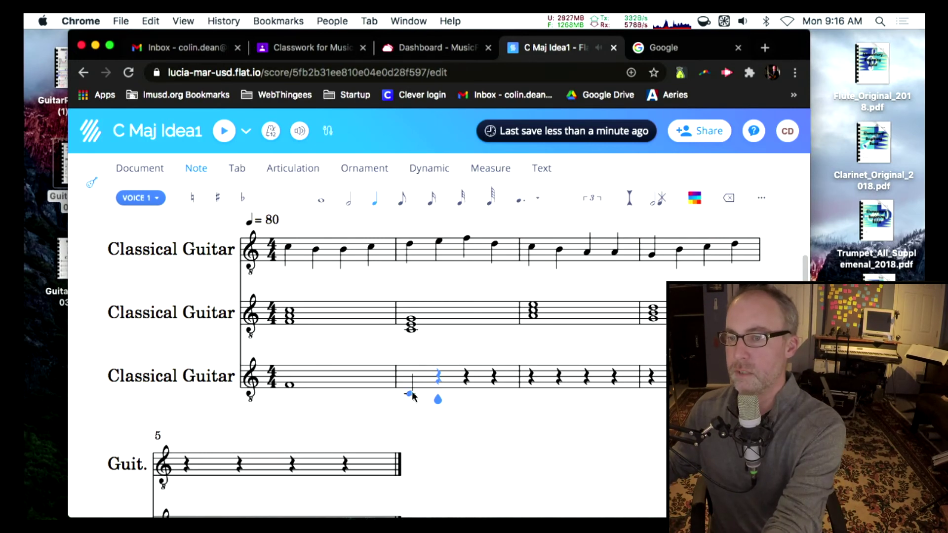
key("super+z")
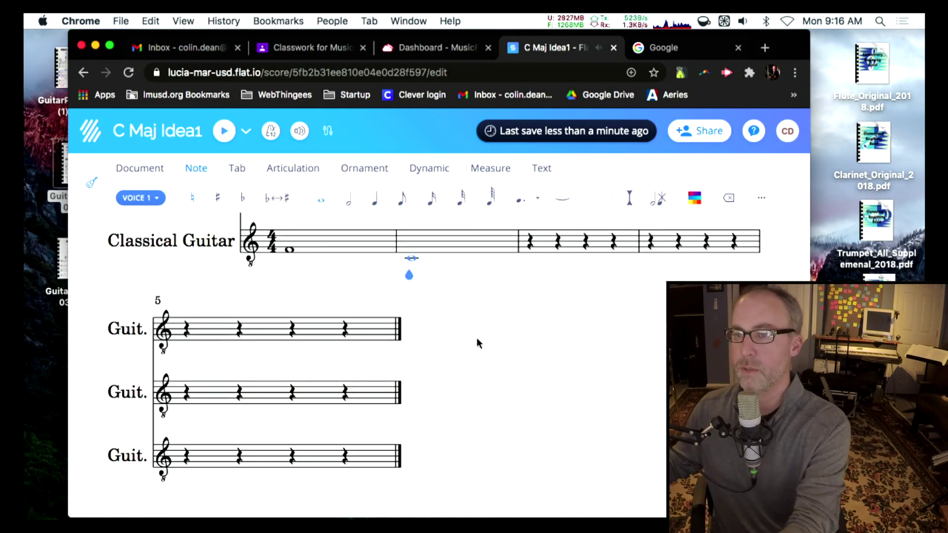
scroll(514, 306, "up", 5)
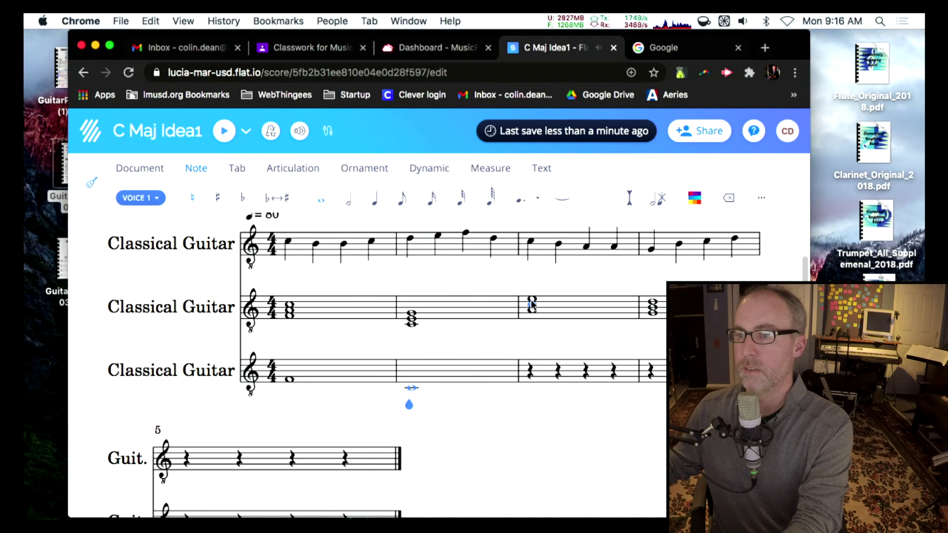
- Make the measure 3 and 4 bass notes (A and G) whole notes
left_click(531, 374)
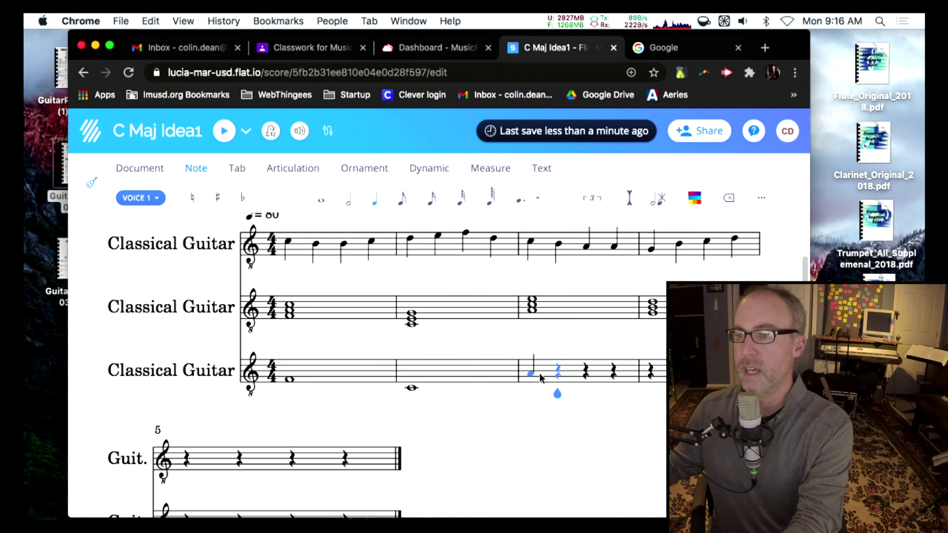
key("7")
scroll(529, 373, "down", 5)
scroll(531, 374, "up", 8)
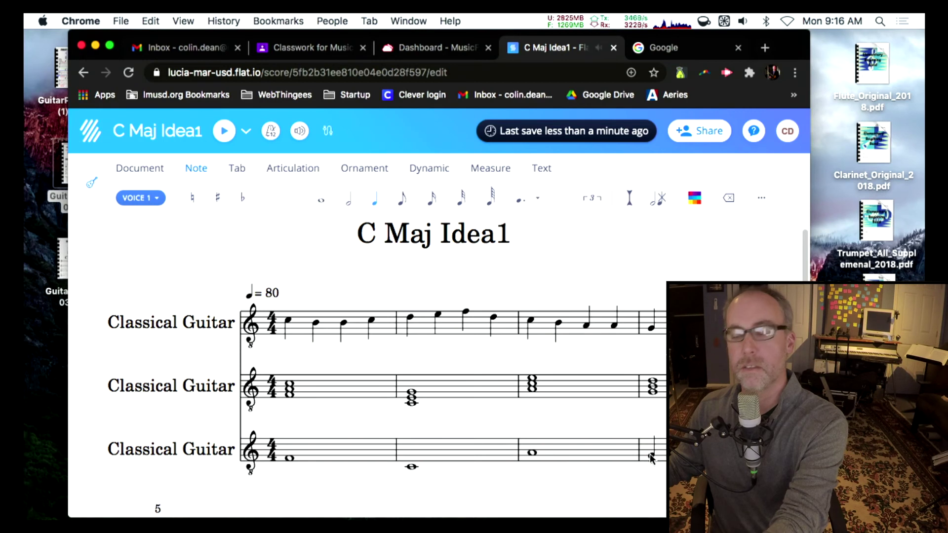
left_click(650, 455)
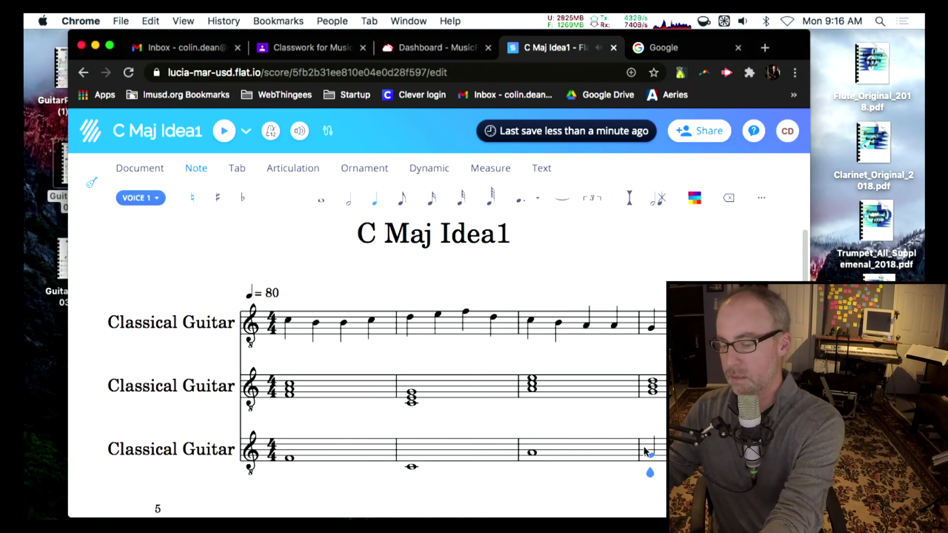
key("7")
scroll(643, 446, "down", 5)
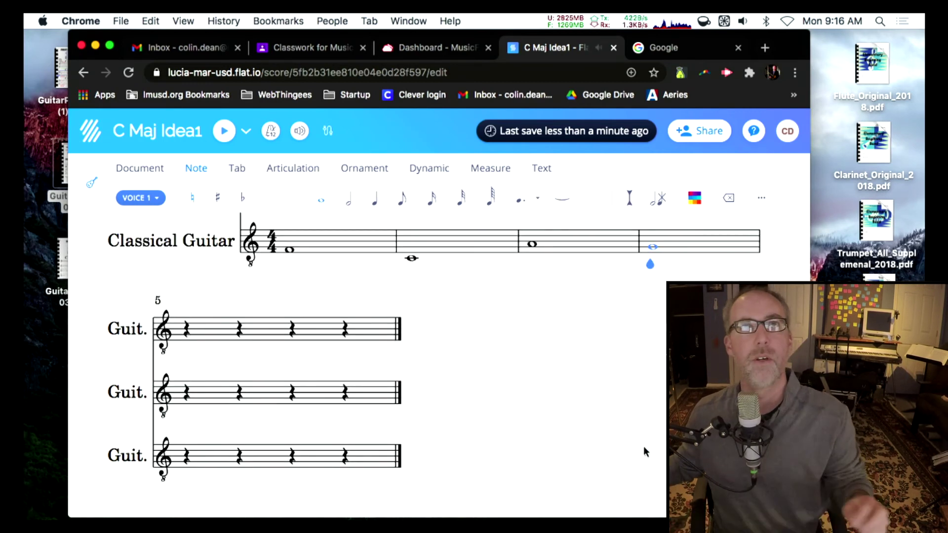
scroll(609, 396, "up", 3)
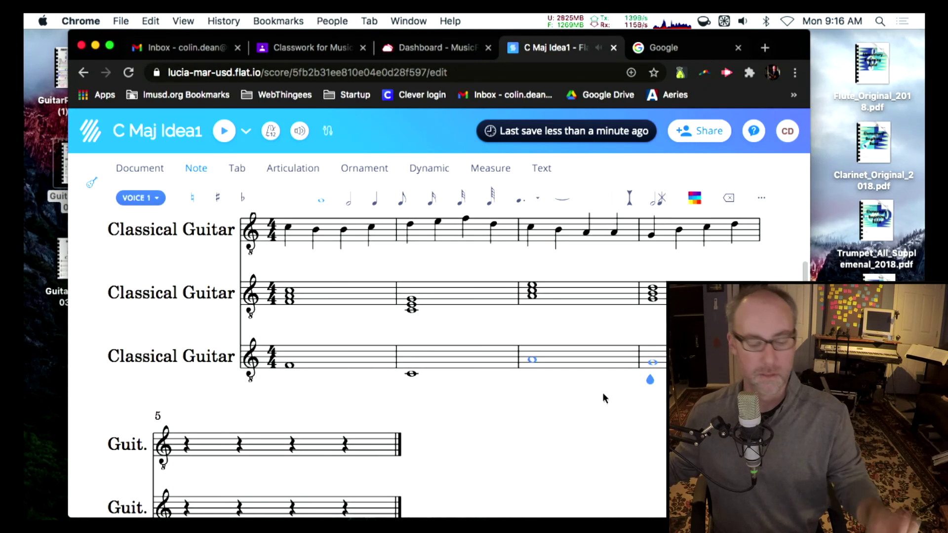
scroll(547, 371, "up", 1)
left_click(344, 280)
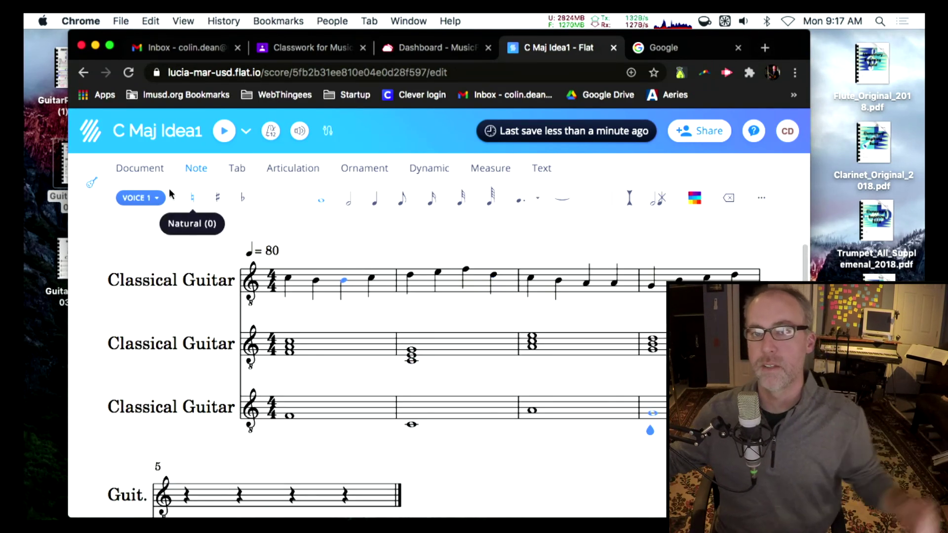
left_click(228, 139)
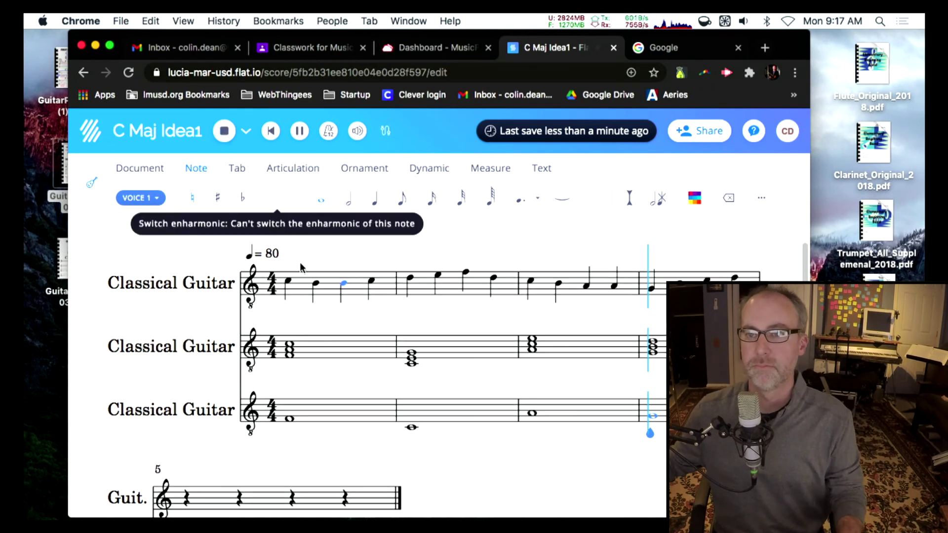
left_click(168, 286)
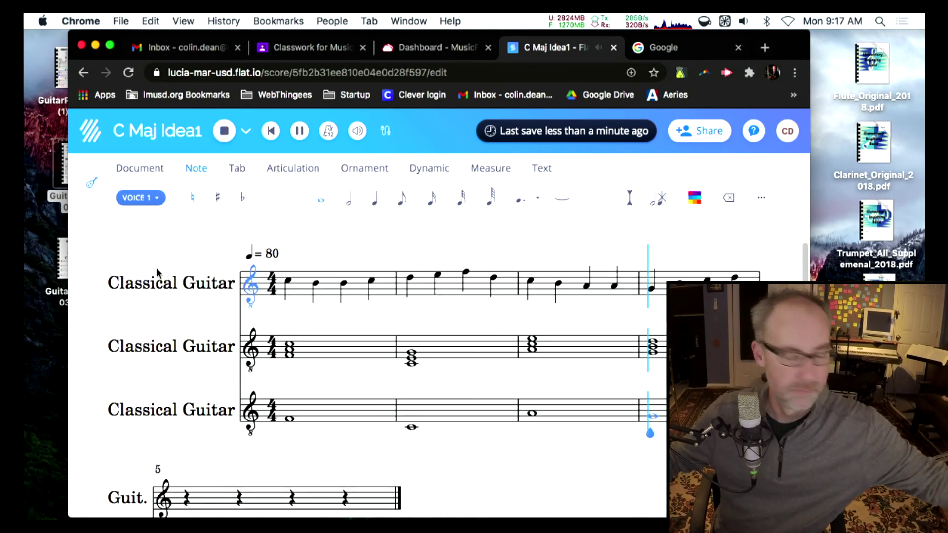
scroll(148, 267, "up", 2)
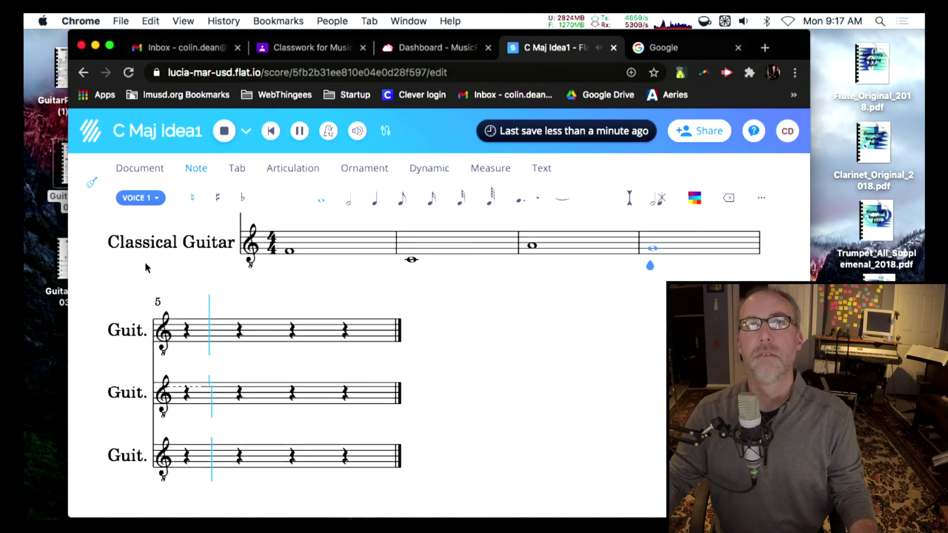
key("space")
key("Left")
key("Left")
key("Left")
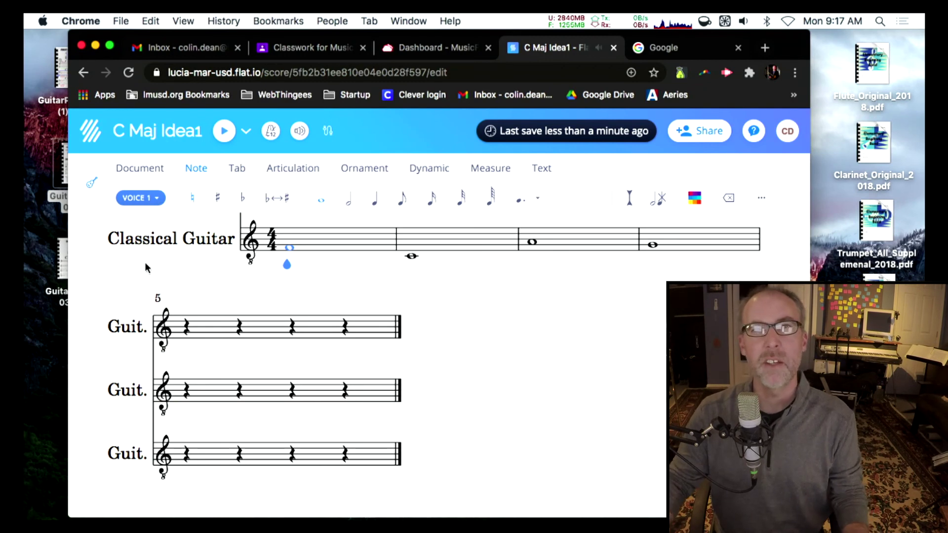
key("space")
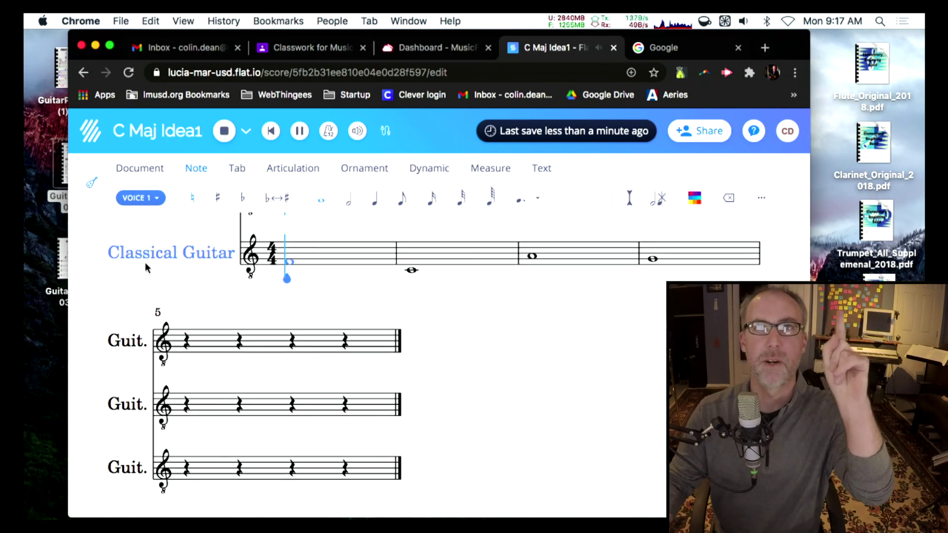
scroll(144, 266, "up", 5)
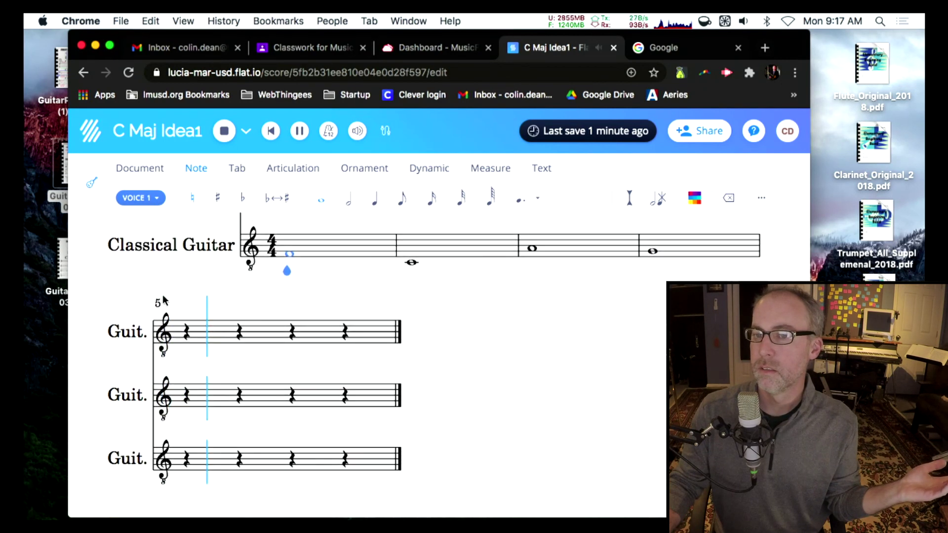
- Re-enter the top-staff melody note on beat 4 of measure 2 at a higher pitch
scroll(145, 301, "up", 4)
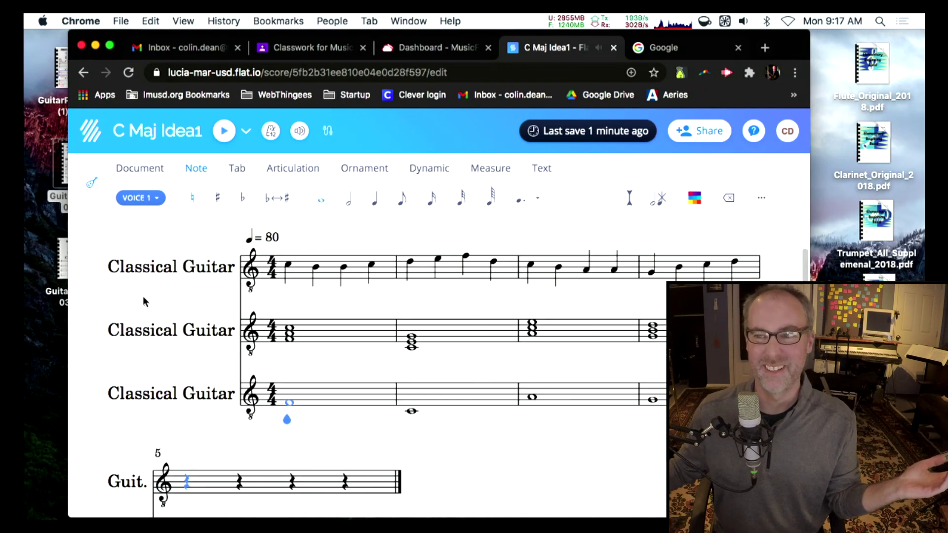
left_click(492, 266)
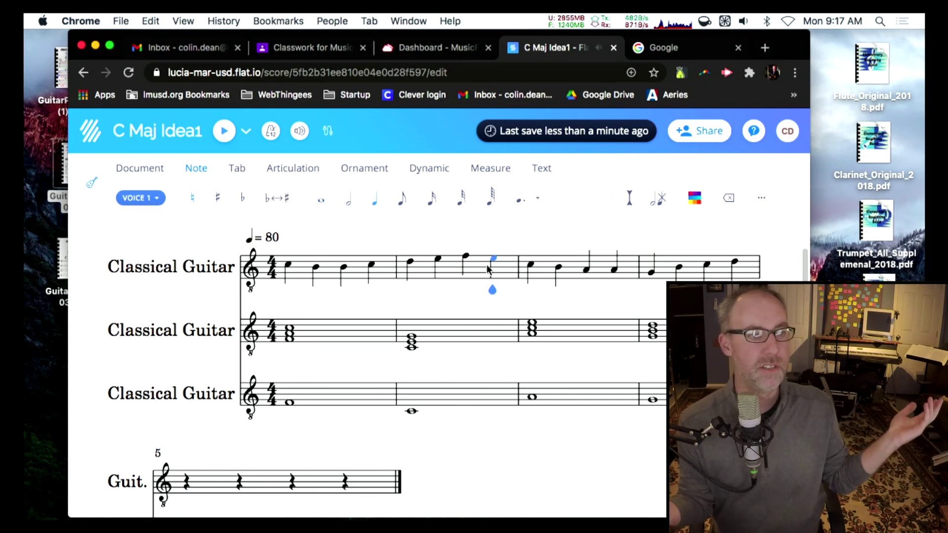